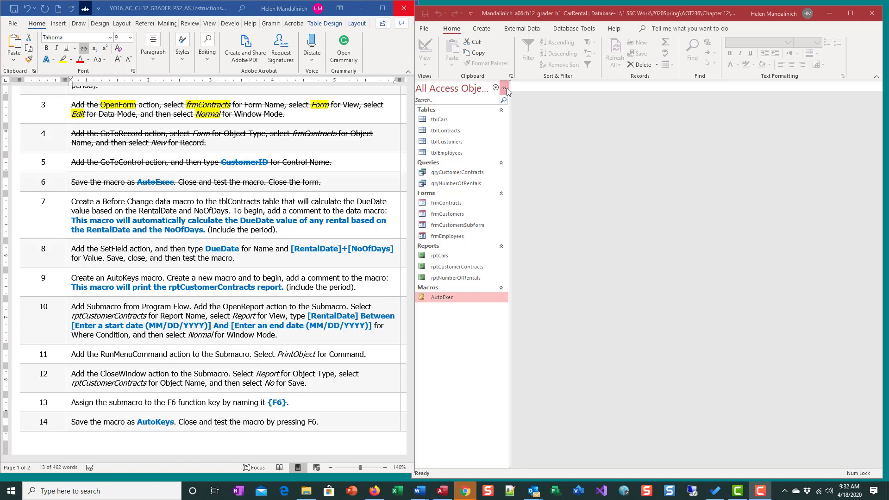
- Highlight the table name tblContracts in yellow in instruction 7 of the document
click(233, 201)
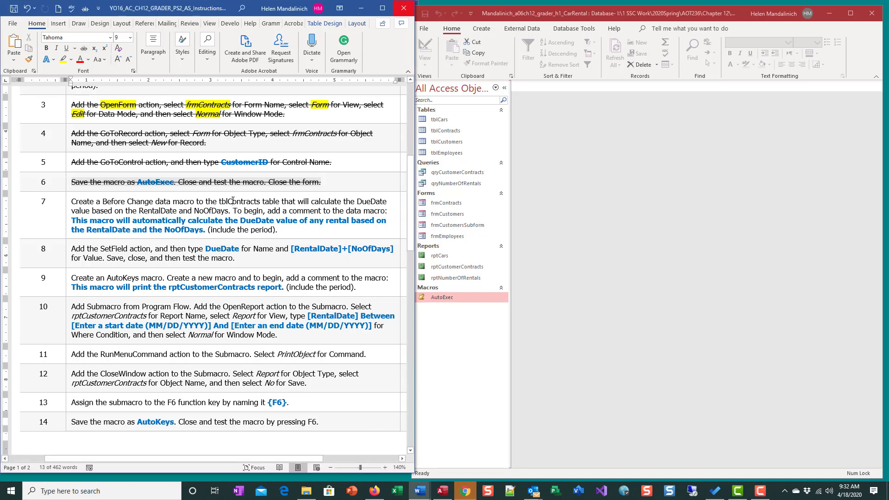
double_click(233, 201)
click(269, 184)
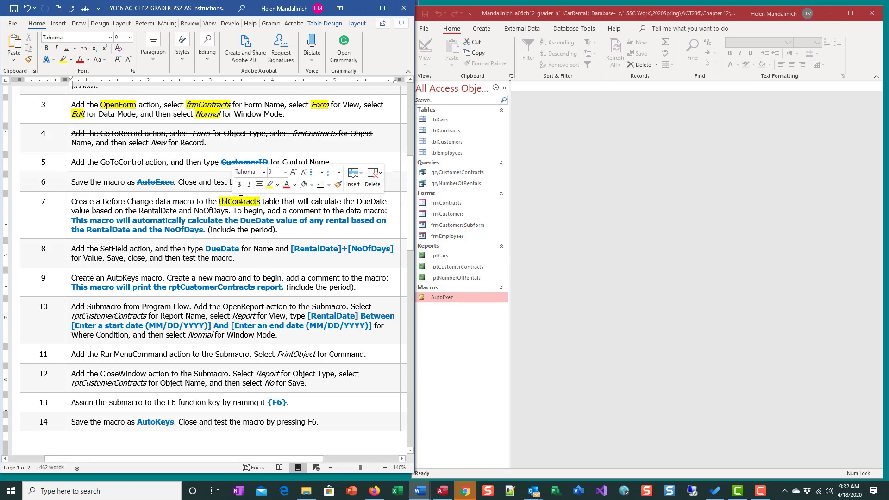
- In Access, open the tblContracts table, collapse the Navigation Pane and show the table's event commands
right_click(434, 131)
key(Escape)
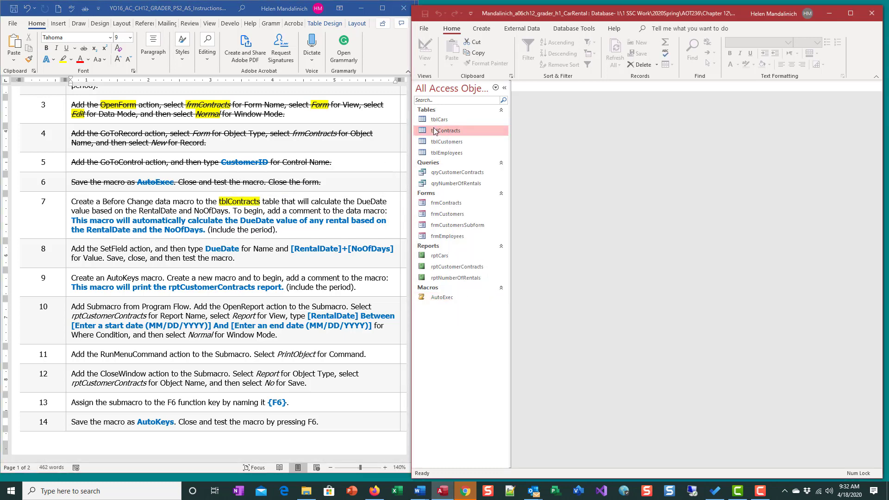
double_click(435, 130)
click(504, 88)
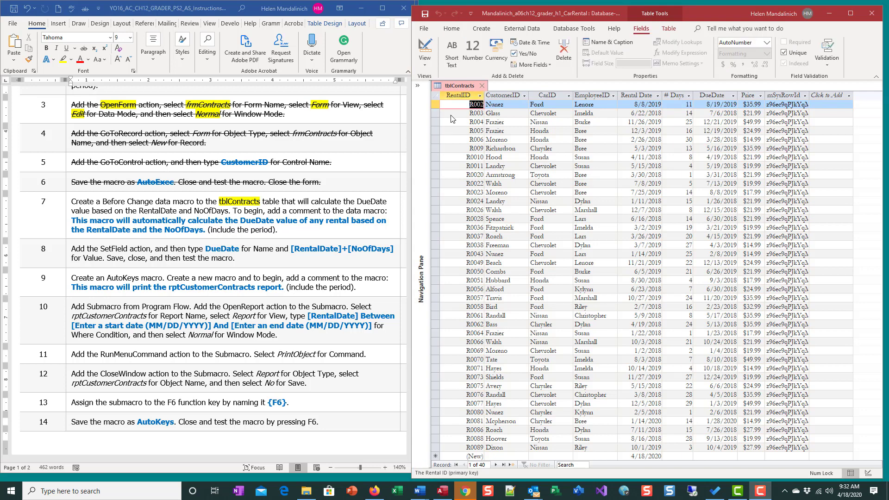
click(474, 106)
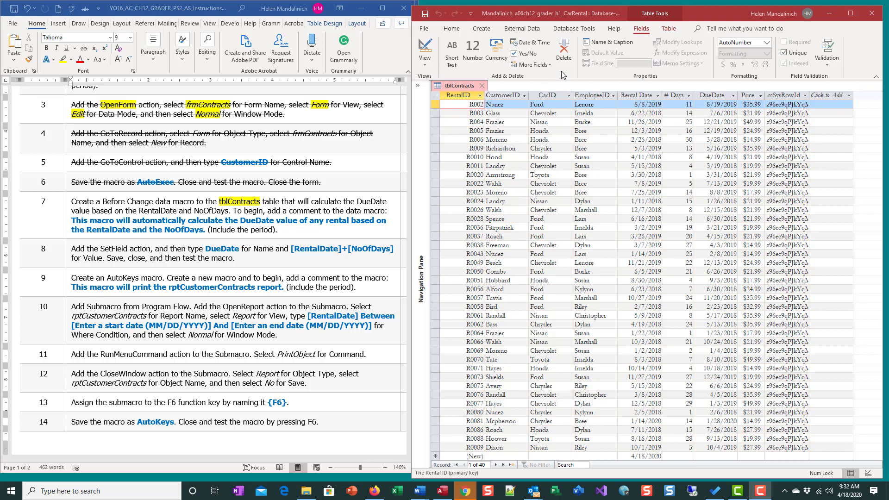
click(669, 29)
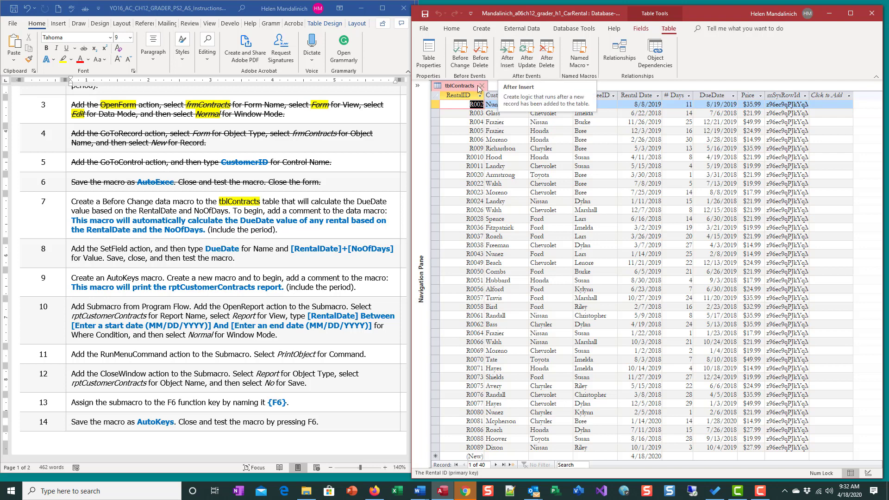
- In the Word instructions, highlight the words "Before Change" in instruction 7 in bright green
click(105, 204)
drag(118, 201, 155, 202)
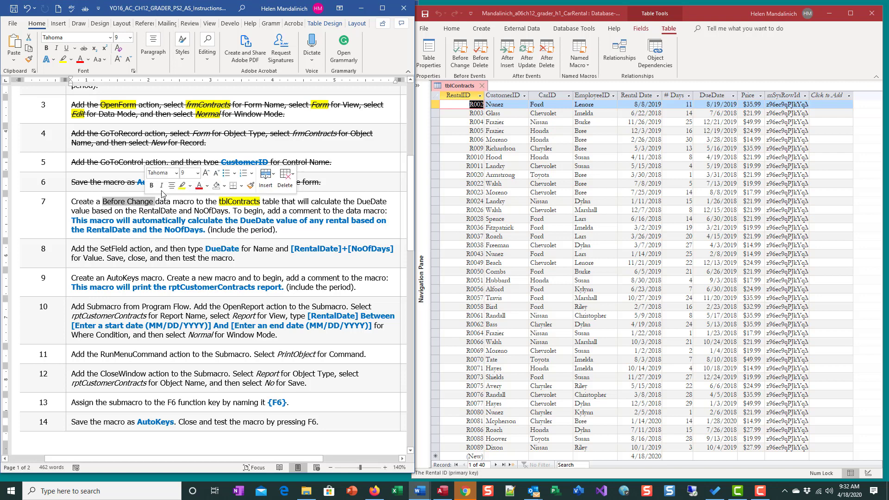
click(191, 186)
click(196, 197)
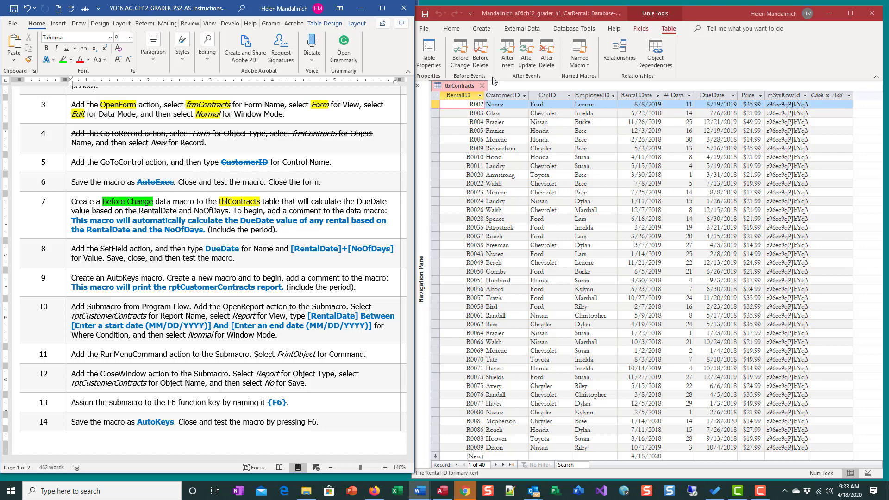
- Create a Before Change data macro with the comment "This macro will automatically calculate the DueDate value of any rental based on the RentalDate and the NoOfDays."
click(461, 52)
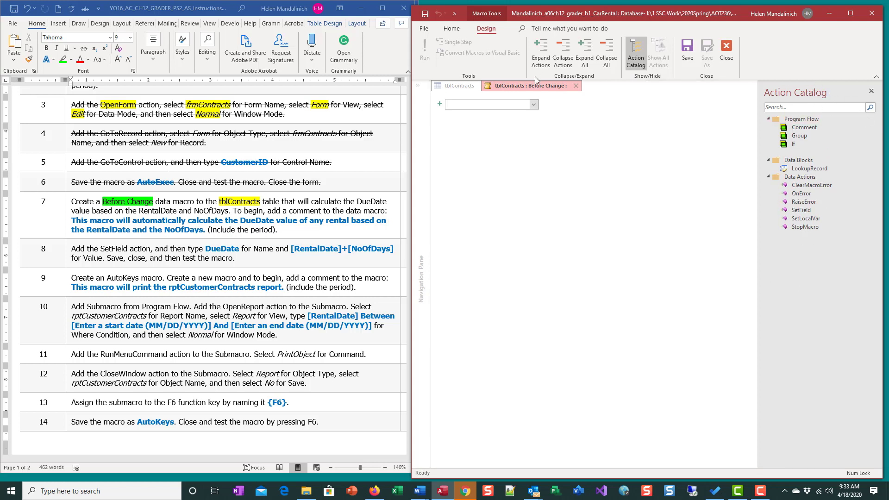
click(532, 106)
click(479, 116)
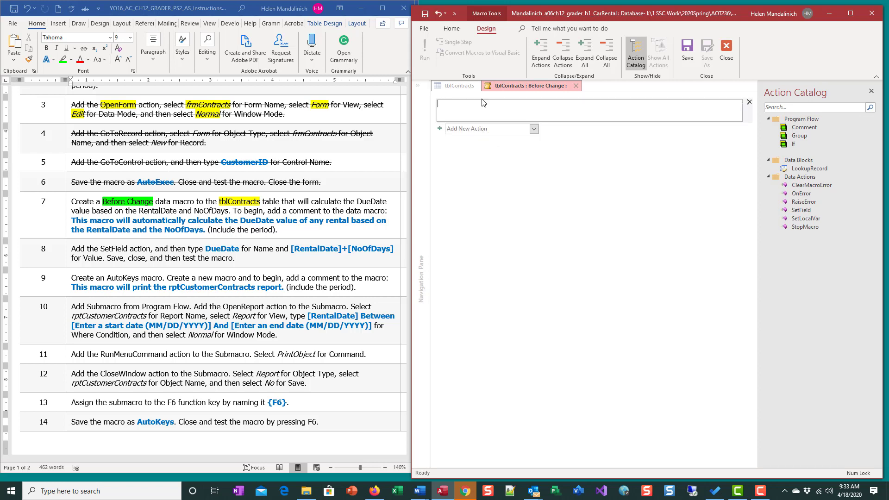
text(This macr4o will automatically calculate the DueDate value of thny rental bas)
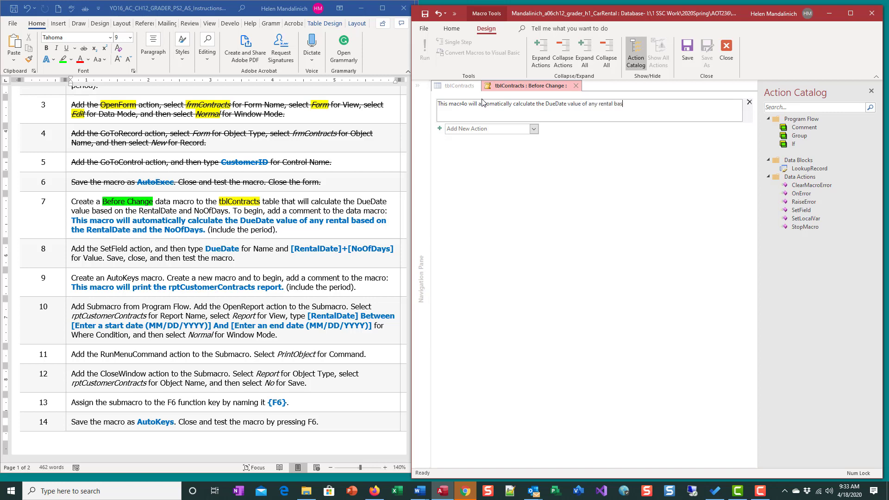
text(ed on the RentalDate and the NoOfDays.)
click(461, 103)
key(Delete)
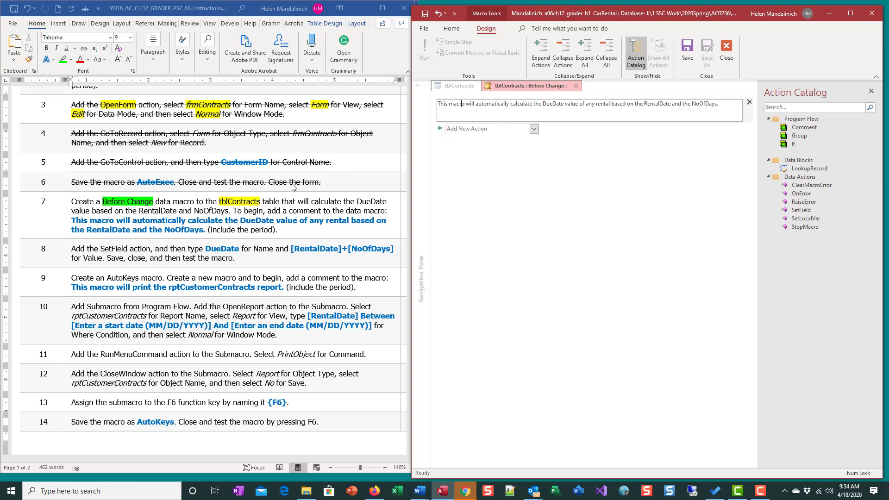
- In the Word instructions, strike through the entire text of instruction 7
click(240, 242)
drag(278, 230, 71, 201)
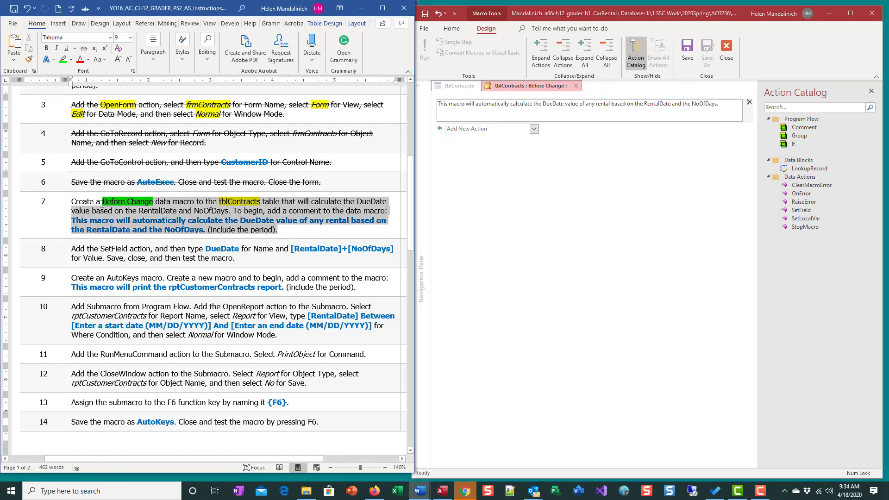
click(84, 48)
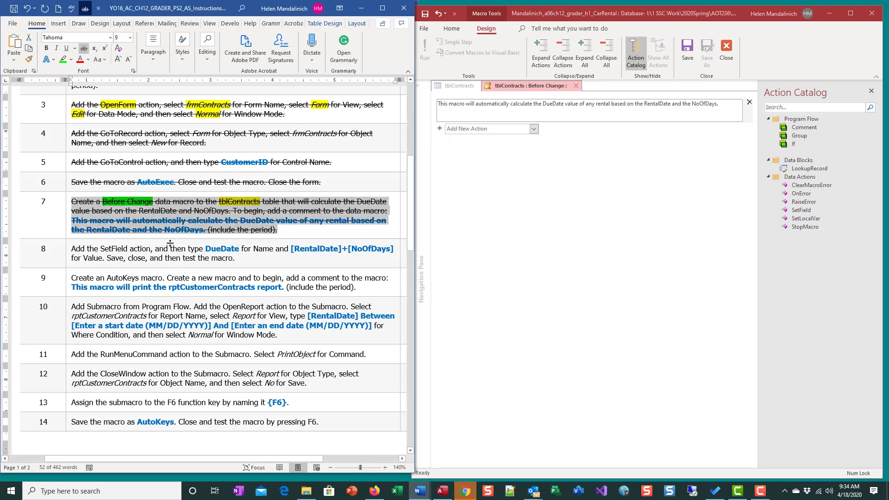
scroll(141, 217, down, 2)
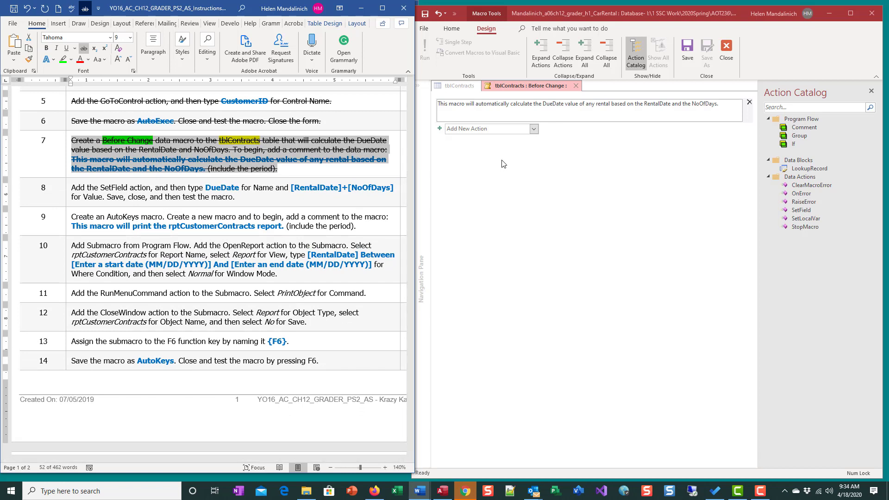
- In the Before Change macro in Access, add a SetField action with DueDate as its name
click(801, 209)
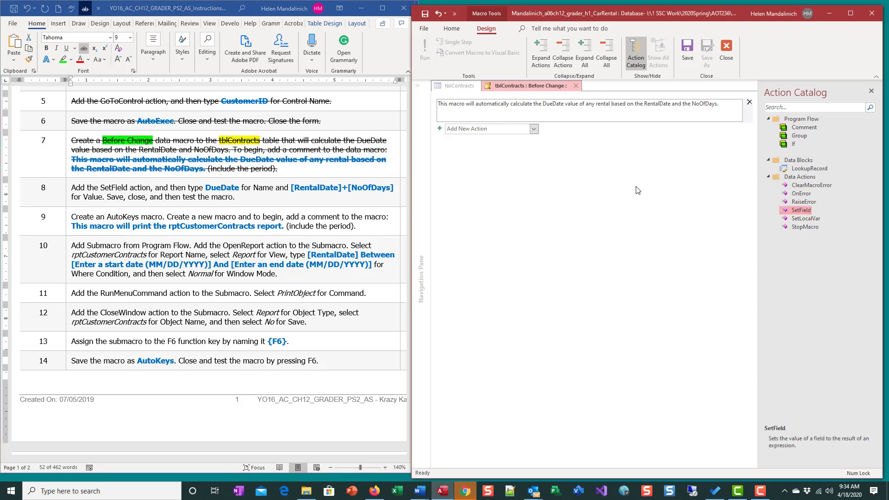
double_click(808, 212)
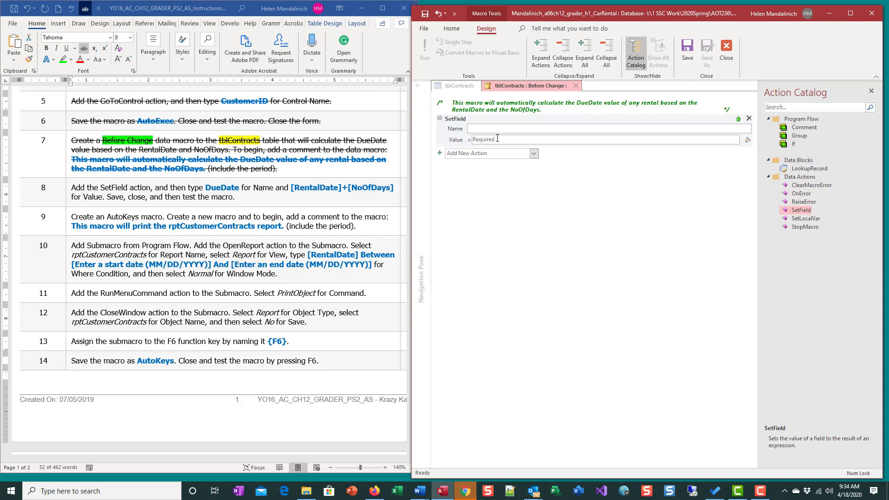
text(DueDate)
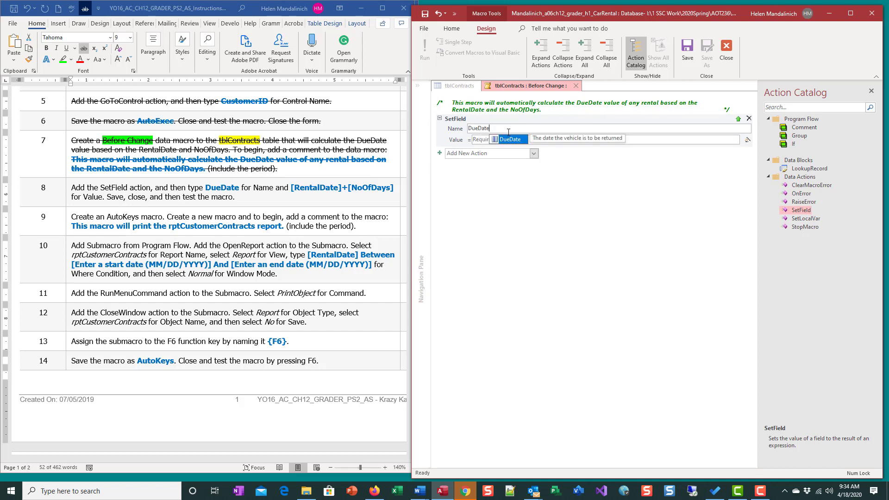
- Set the SetField value to the expression [RentalDate]+[NoOfDays] and close the Before Change data macro
click(484, 141)
text([)
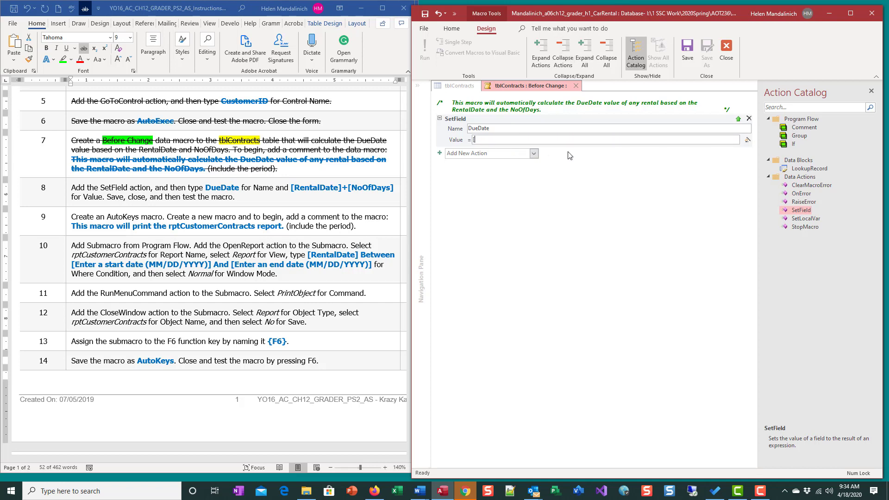
text(Rental)
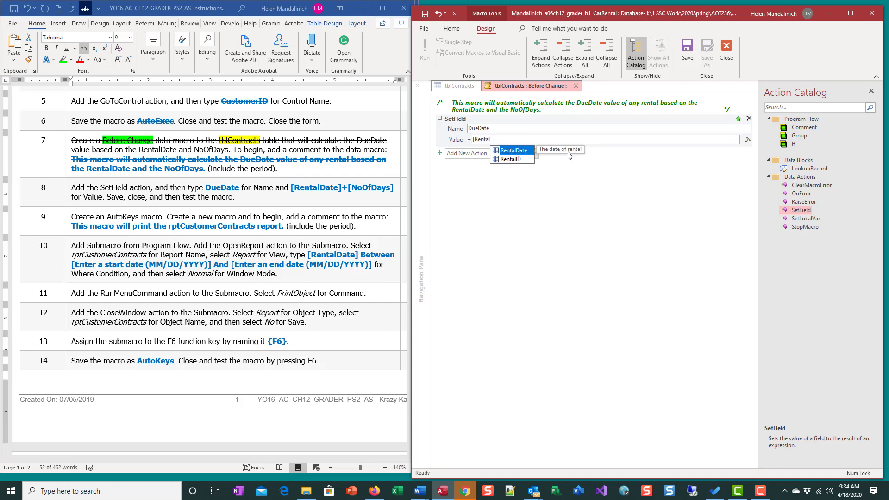
text(Date)
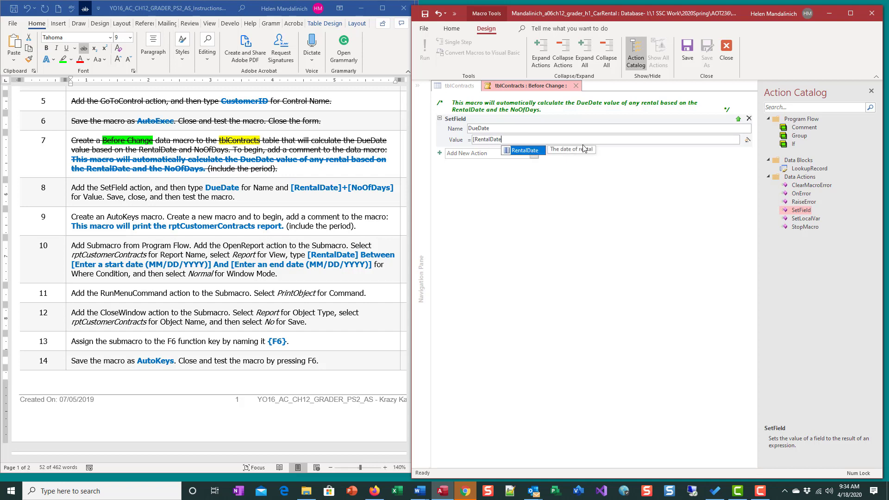
click(512, 151)
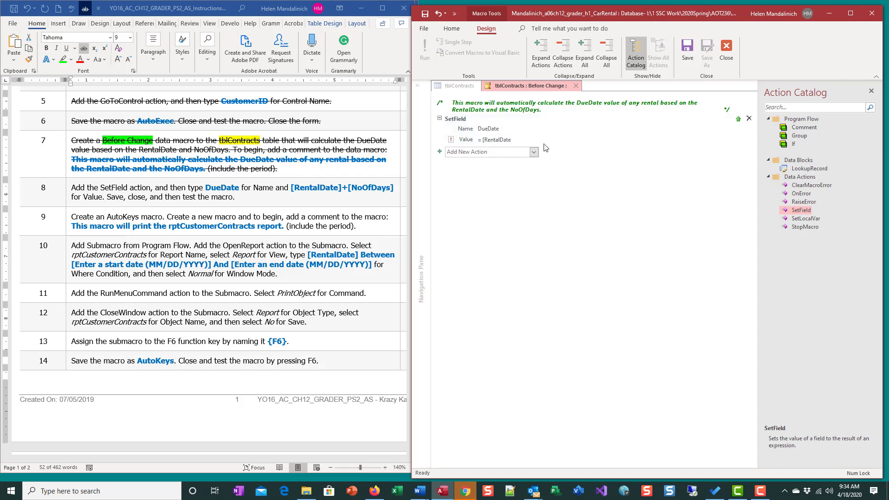
click(514, 139)
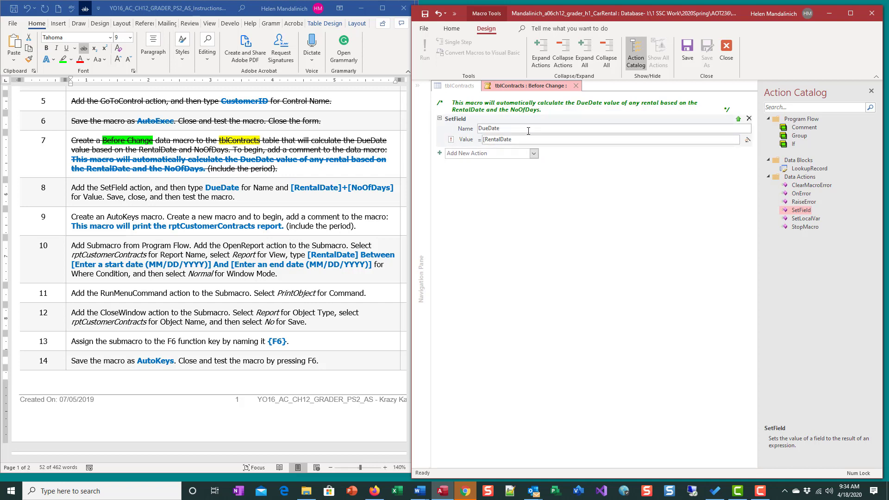
text(] +)
text([NoOfDays)
click(514, 139)
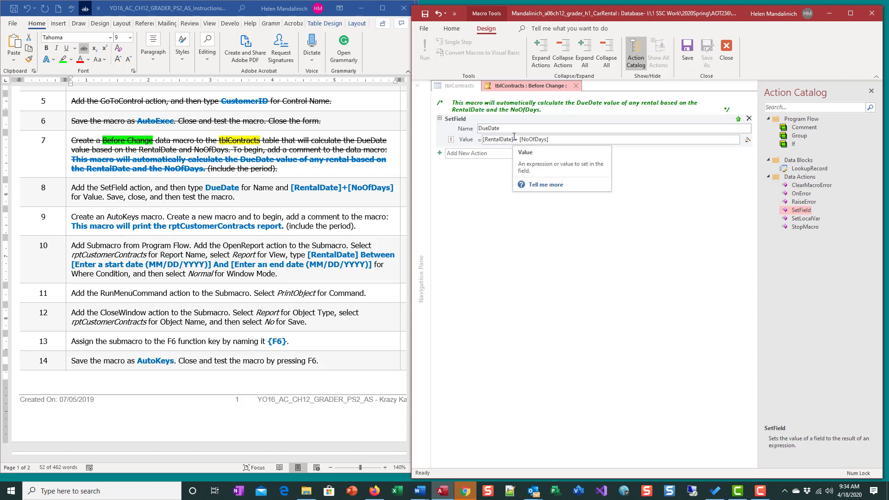
key(BackSpace)
key(Delete)
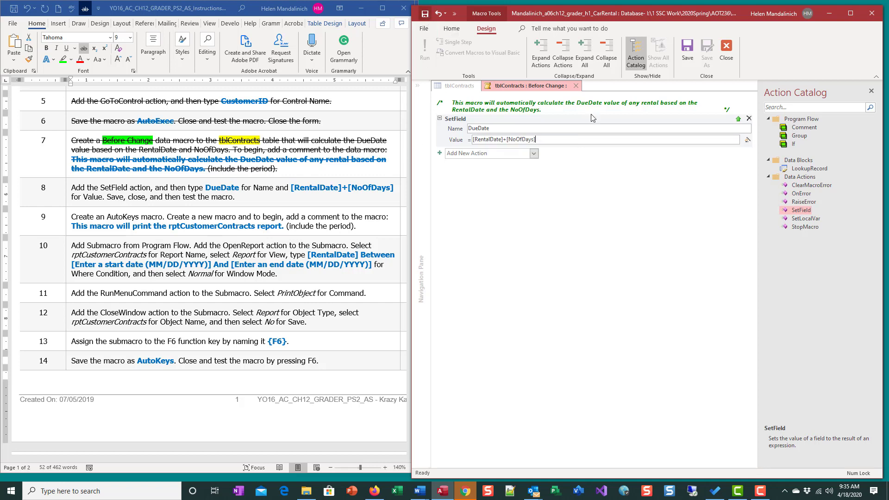
click(580, 87)
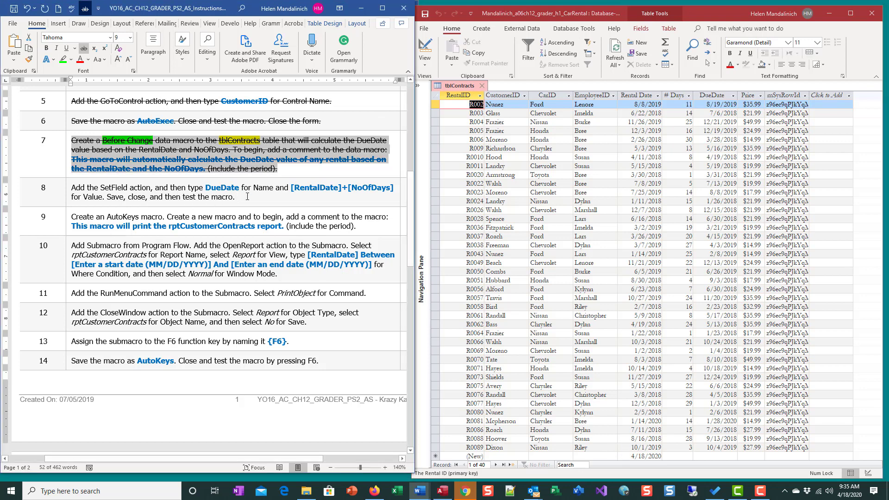
- Strike through instruction 8 in the Word document and close the tblContracts table in Access
drag(237, 198, 70, 187)
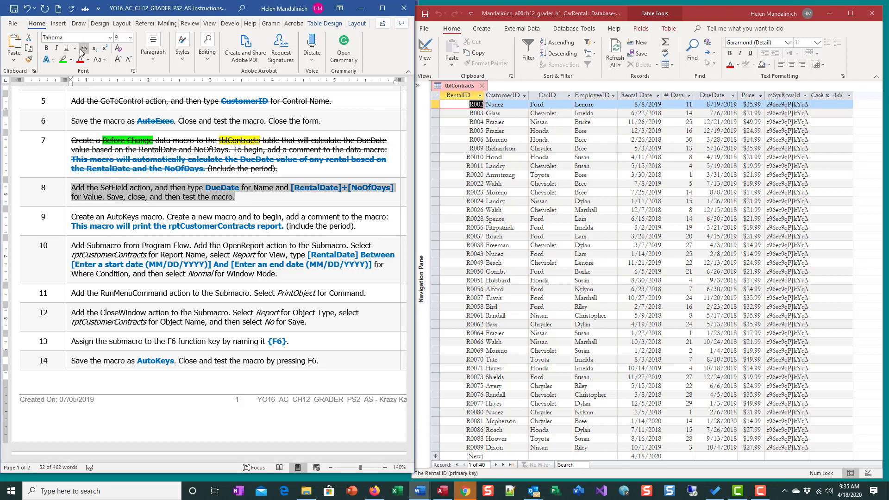
click(84, 48)
click(484, 91)
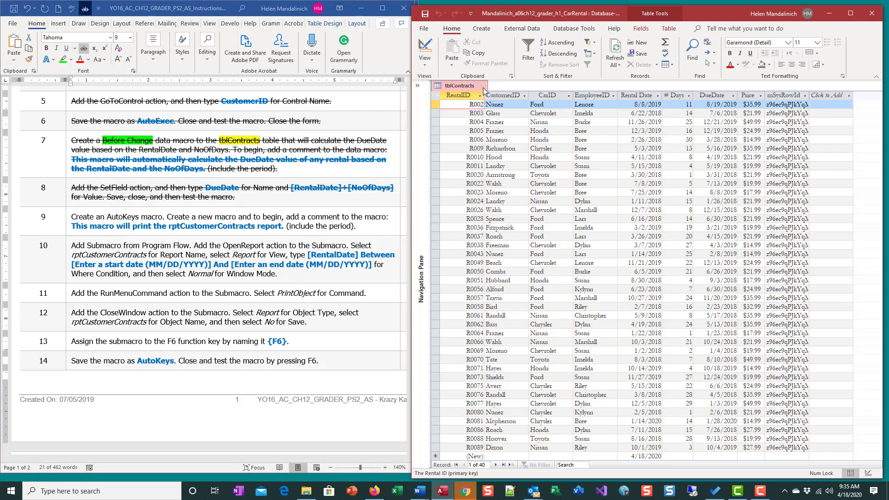
click(484, 91)
- In the Word instructions, highlight the word AutoKeys in instruction 9 in yellow
scroll(121, 132, down, 5)
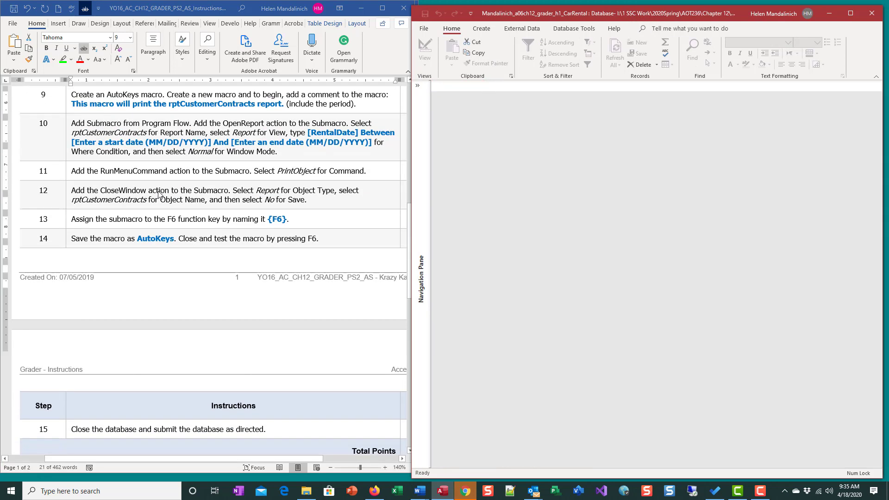
scroll(122, 132, up, 3)
click(102, 149)
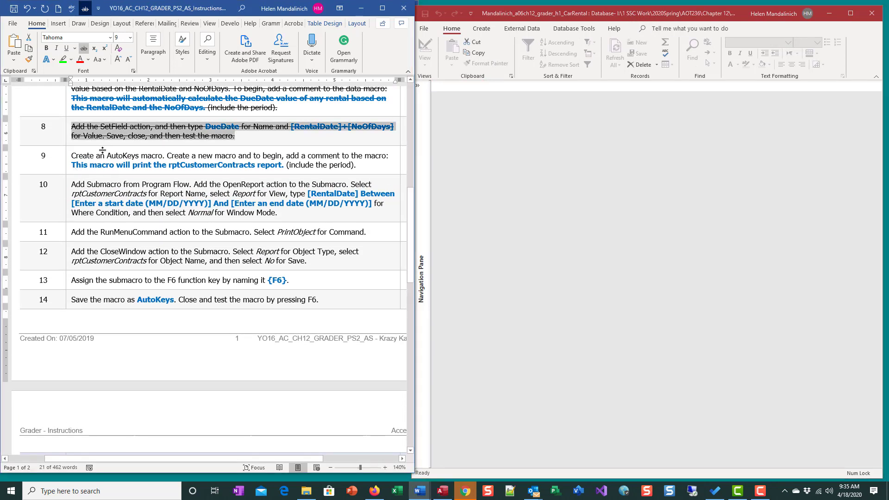
drag(108, 156, 133, 153)
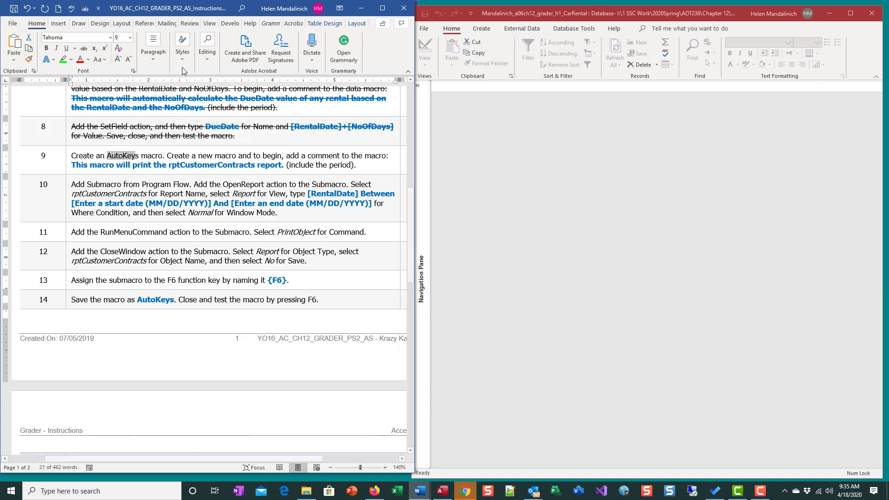
click(73, 63)
click(69, 74)
click(157, 154)
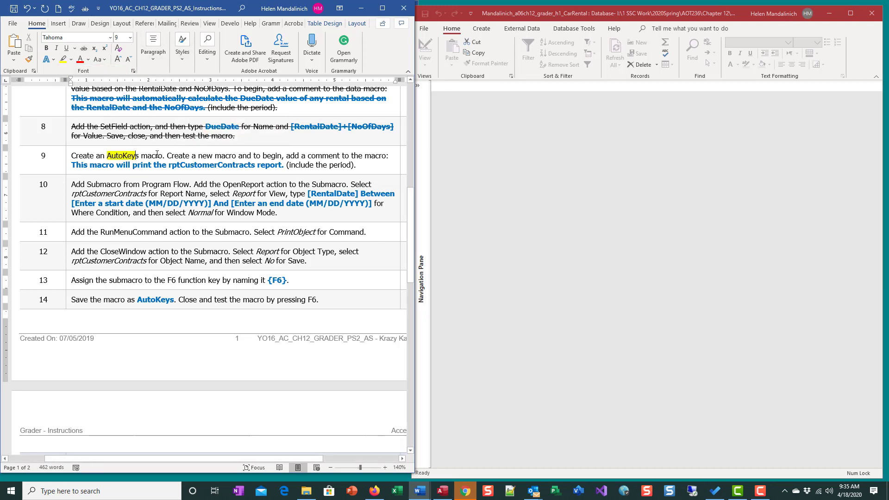
drag(138, 156, 142, 156)
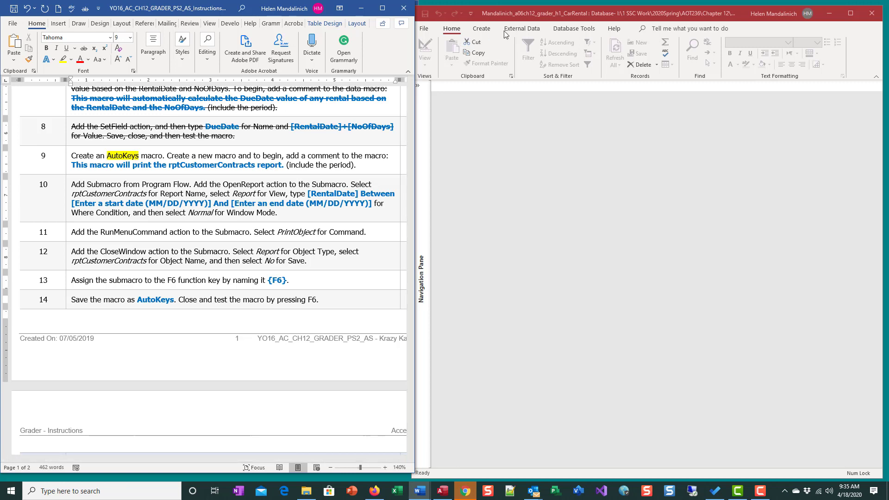
- In Access, create a new macro and add the comment "This macro will print the rptCustomerContracts report."
click(480, 28)
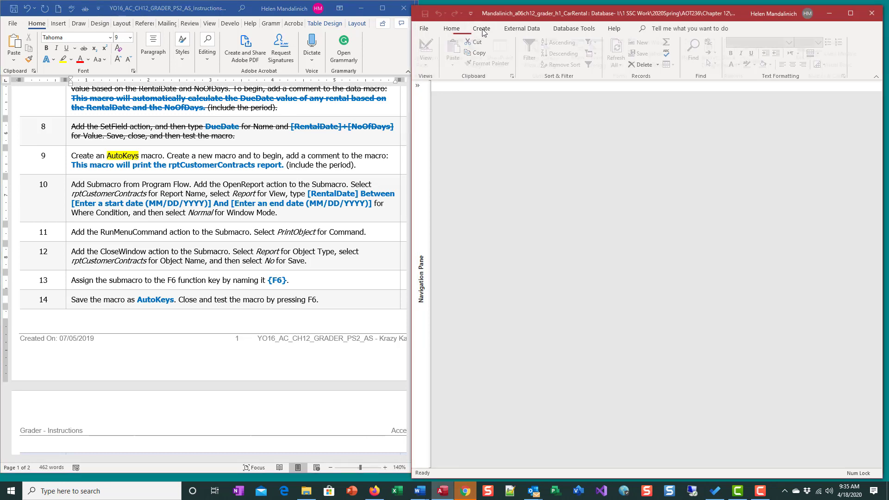
click(807, 57)
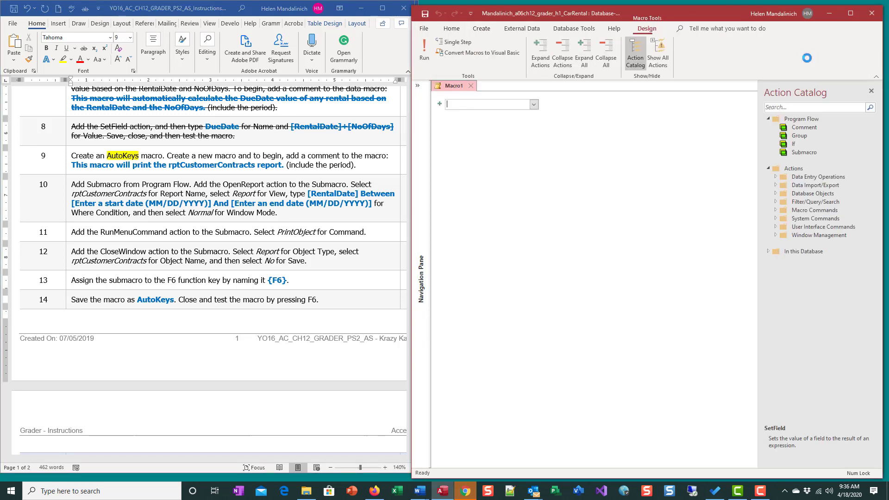
click(534, 105)
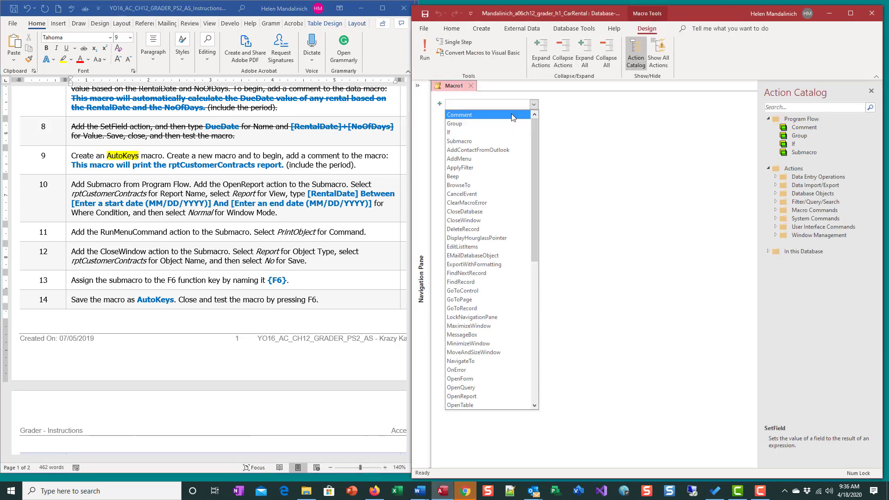
click(511, 113)
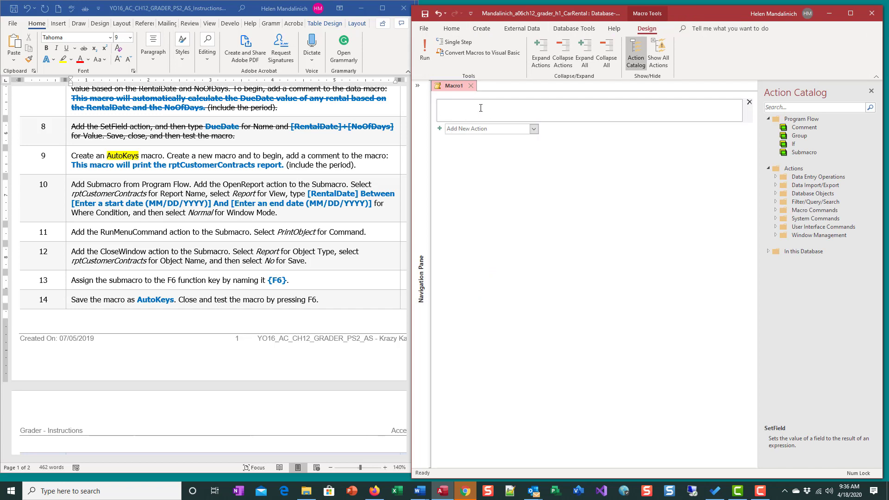
text(This macro will print the rptCustomerContracts report.)
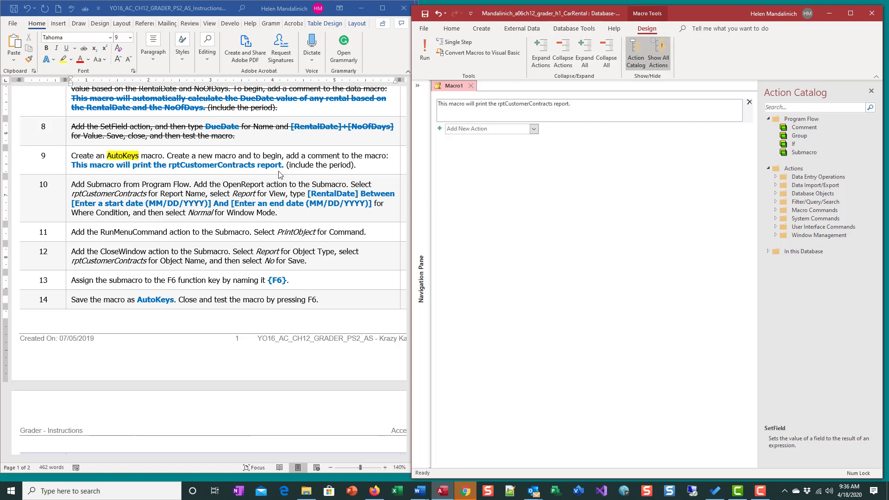
- In the Word instructions, strike through all the text of instruction 9
click(359, 168)
drag(197, 155, 72, 155)
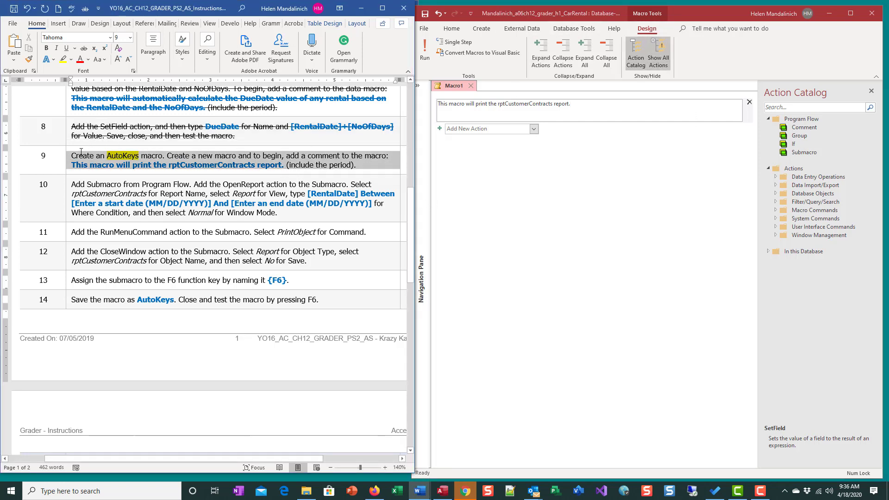
click(82, 49)
scroll(109, 137, down, 2)
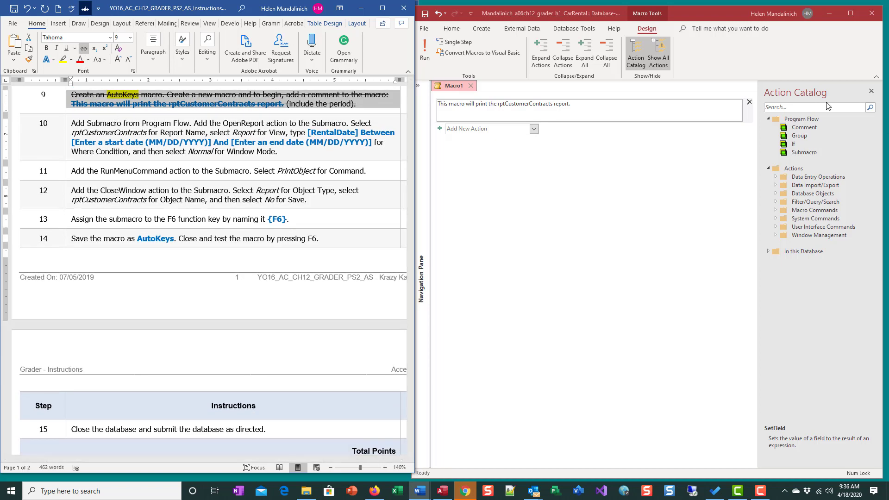
- In Access, add a Submacro to the new macro and insert an OpenReport action inside it
click(807, 155)
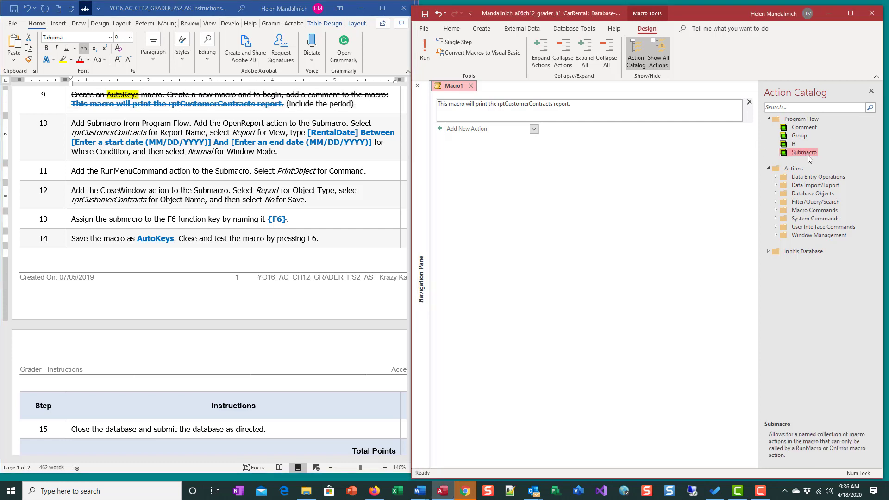
double_click(808, 153)
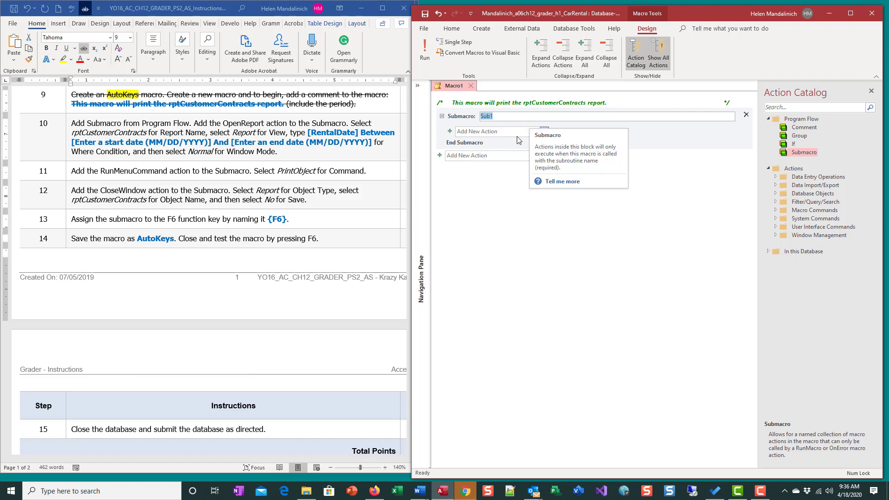
click(500, 132)
click(544, 132)
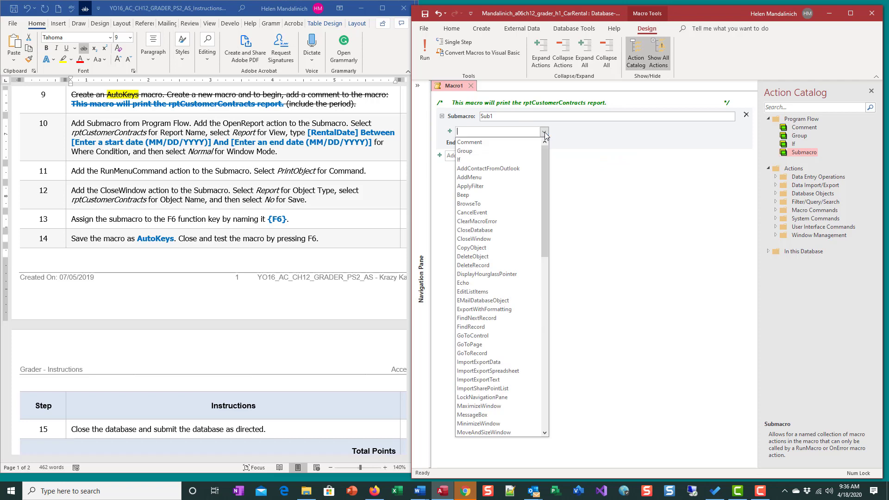
drag(546, 156, 541, 253)
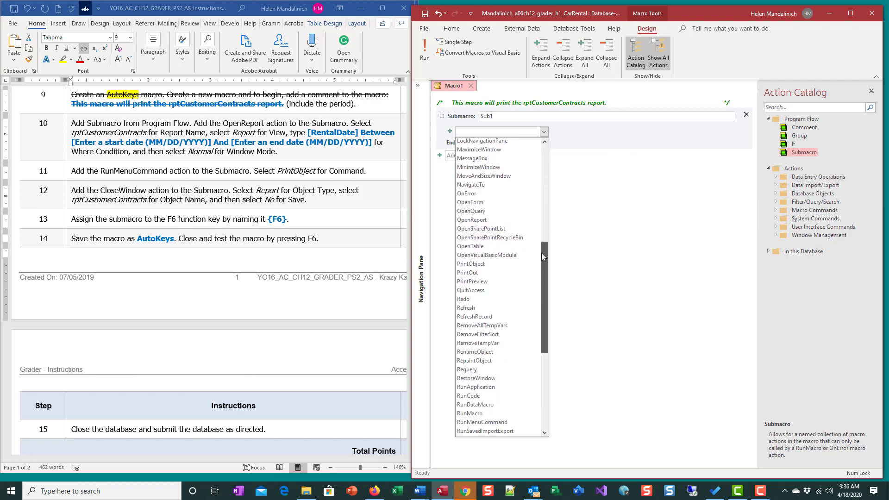
click(501, 220)
- Set the OpenReport action's report name to rptCustomerContracts
click(519, 141)
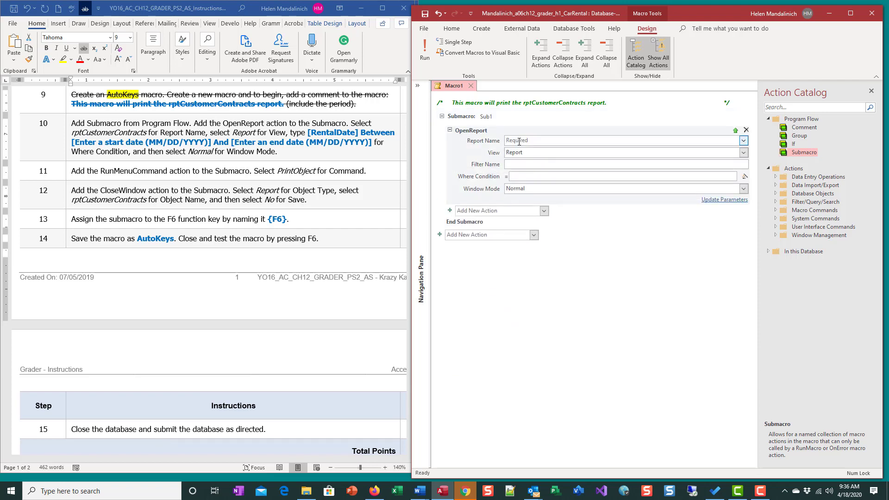
click(551, 141)
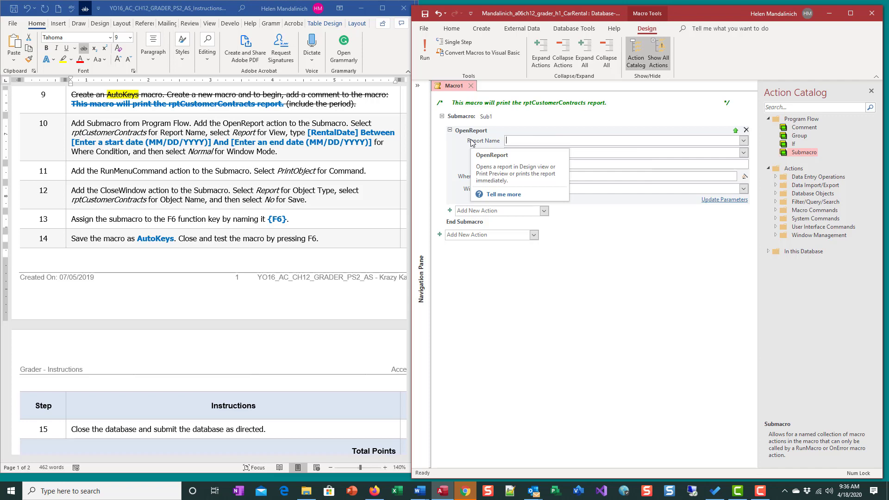
text(r)
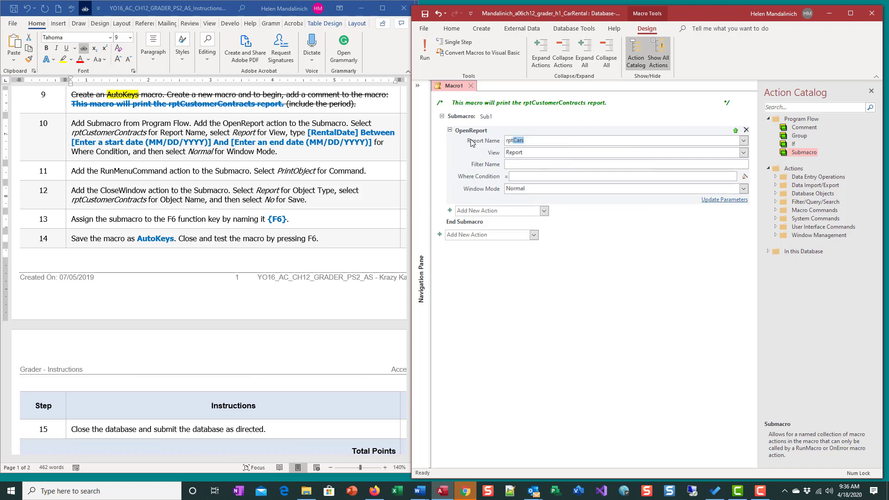
text(ptCu)
key(Tab)
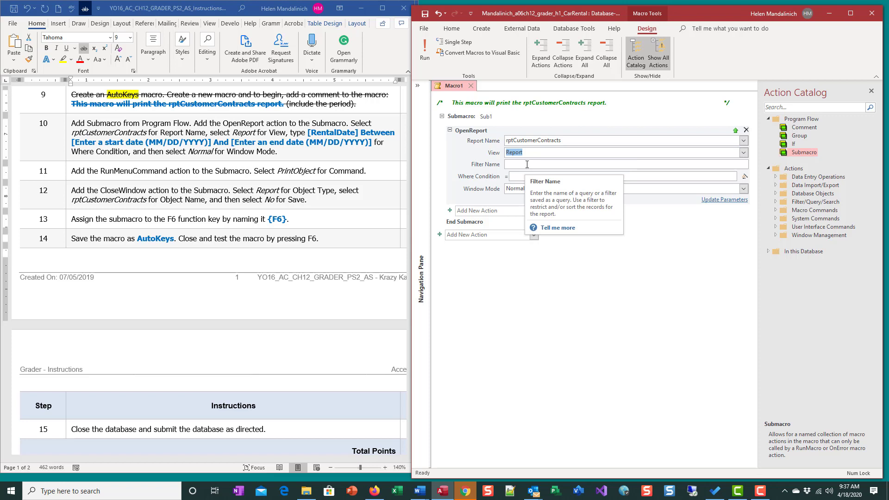
- Copy [RentalDate] Between [Enter a start date (MM/DD/YYYY)] And [Enter an end date (MM/DD/YYYY)] from Word into the OpenReport action's Where Condition
click(519, 176)
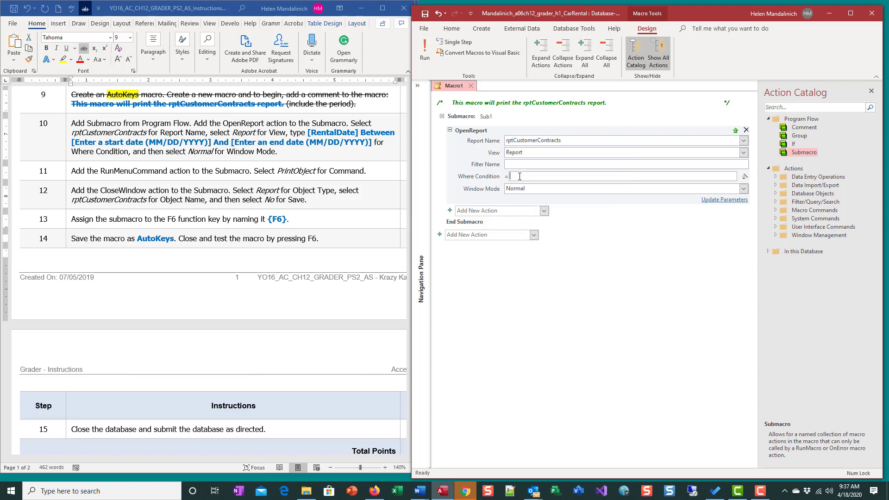
click(306, 132)
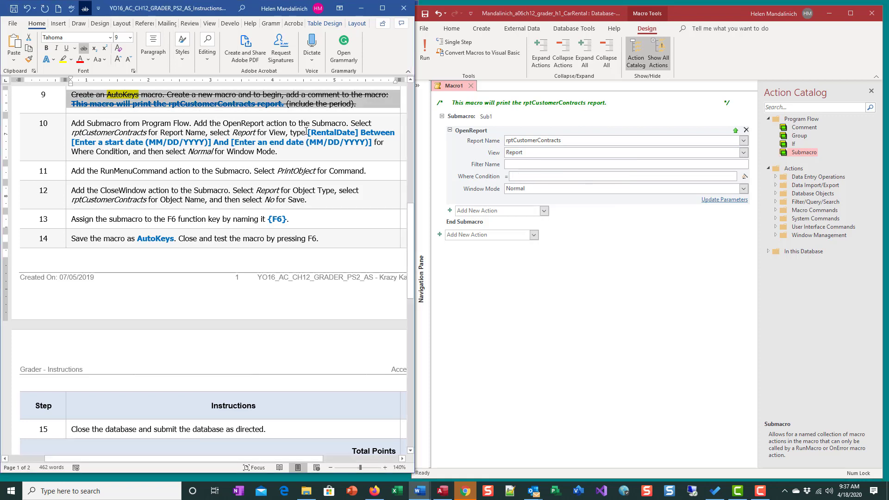
drag(309, 132, 372, 142)
key(ctrl+c)
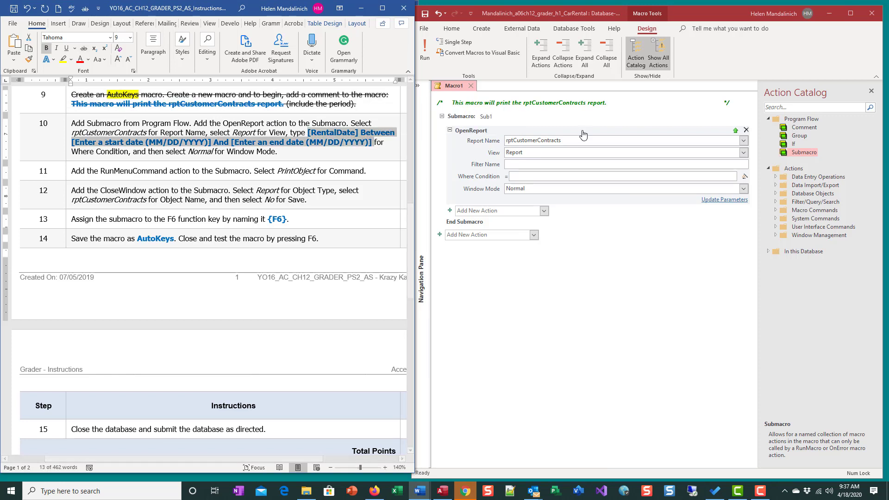
click(525, 176)
key(ctrl+v)
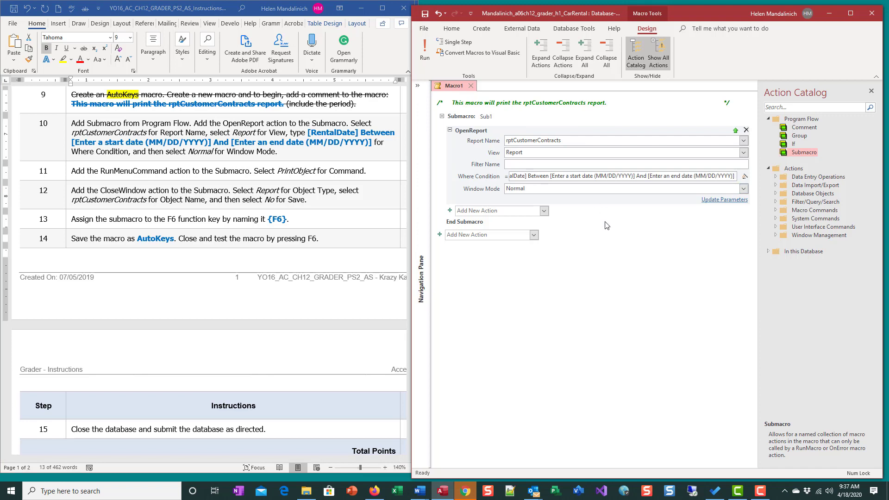
click(581, 189)
click(584, 165)
- In the Word instructions, strike through all the text of instruction 10
click(279, 158)
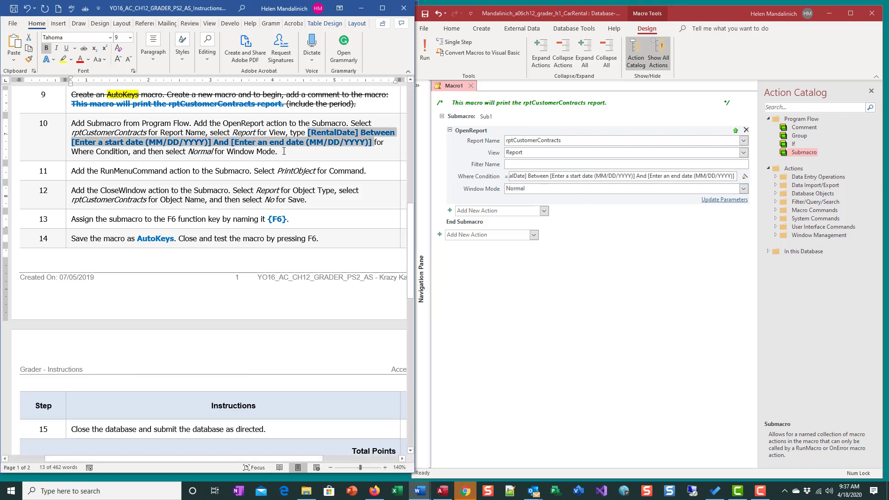
drag(284, 152, 71, 123)
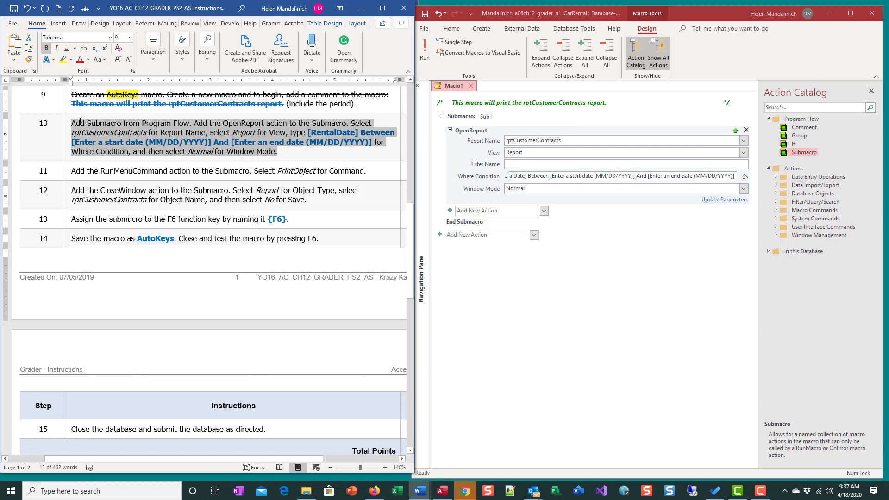
click(84, 48)
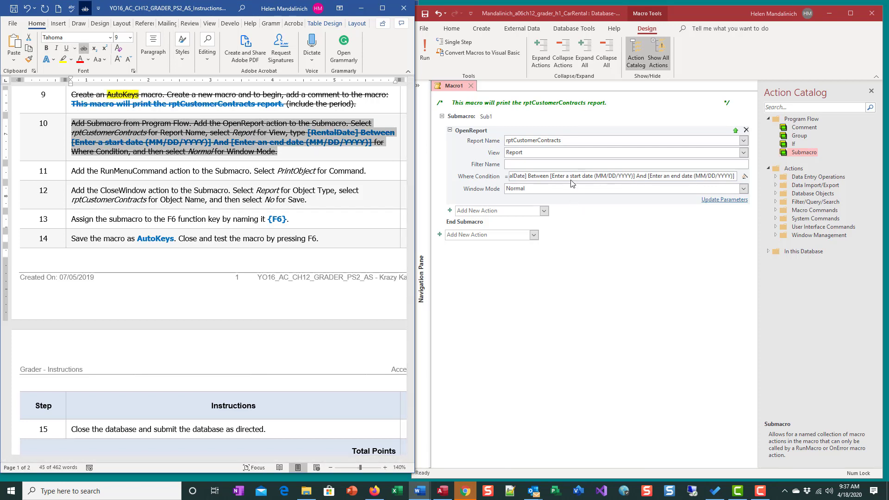
- Remove the strikethrough from instruction 10 and reapply it
click(312, 155)
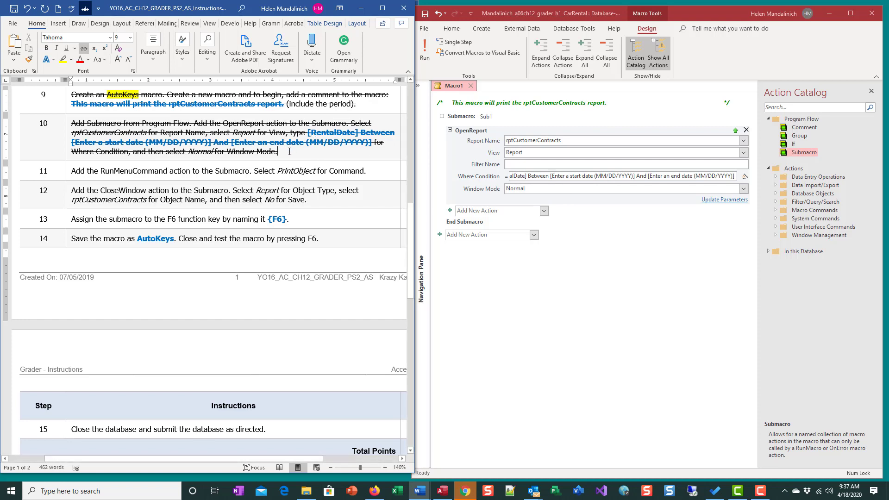
drag(289, 152, 72, 122)
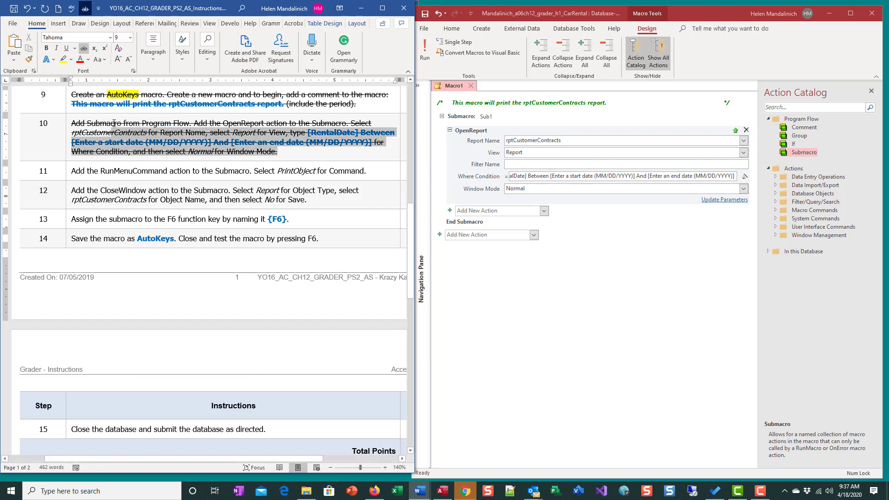
click(84, 48)
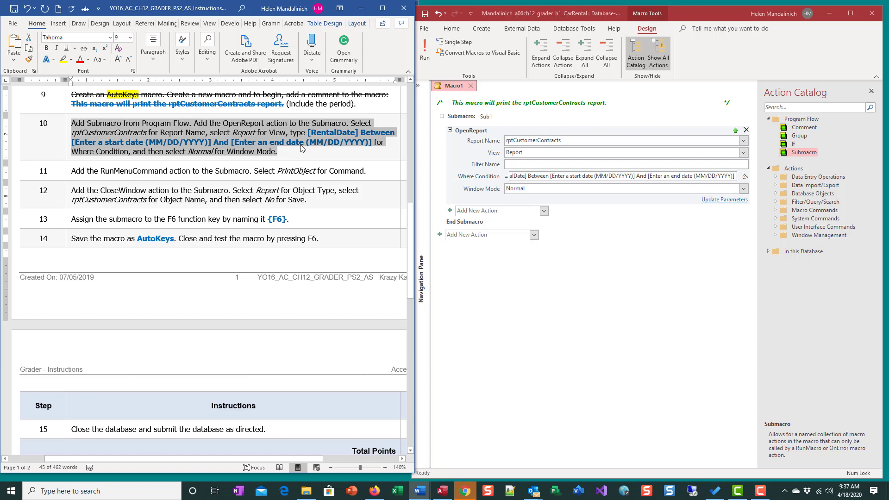
drag(302, 148, 76, 121)
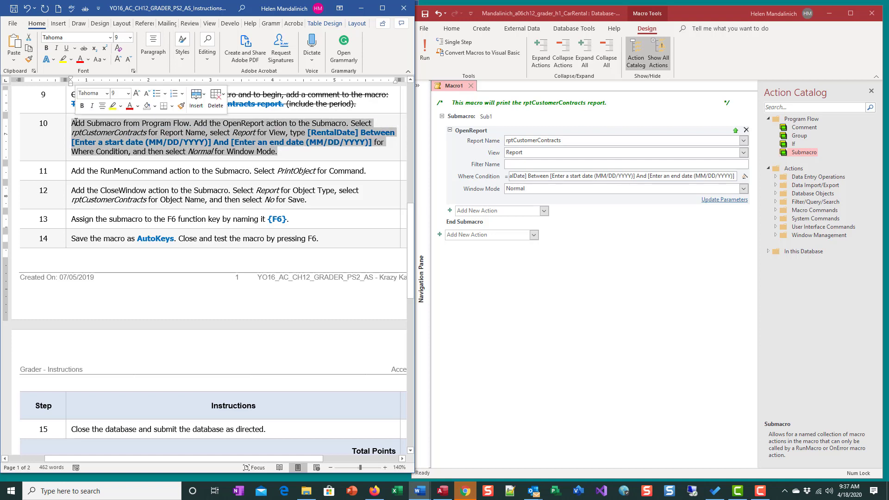
click(84, 48)
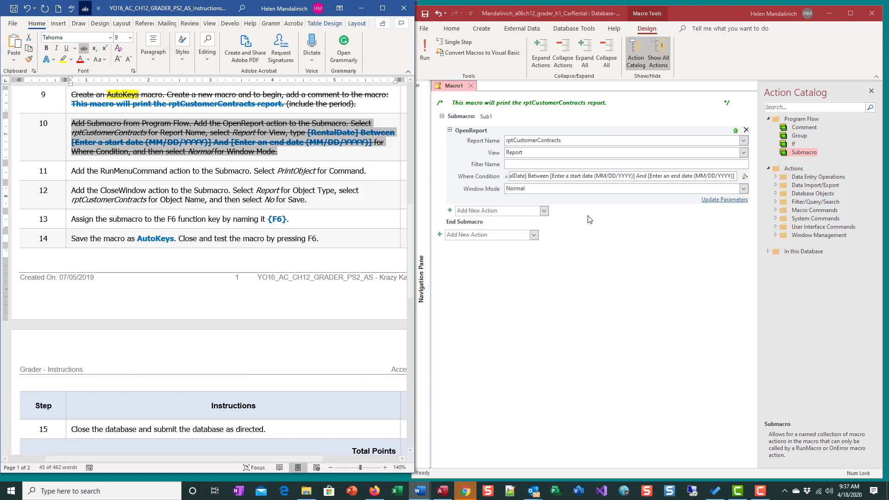
- In Access, add a RunMenuCommand action with PrintObject as its command to the submacro, and strike through instruction 11 in Word
click(544, 210)
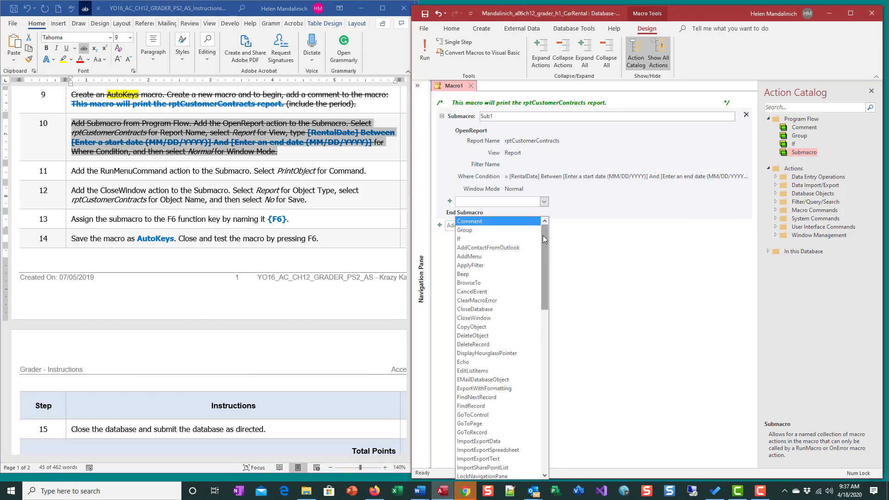
drag(542, 235, 549, 350)
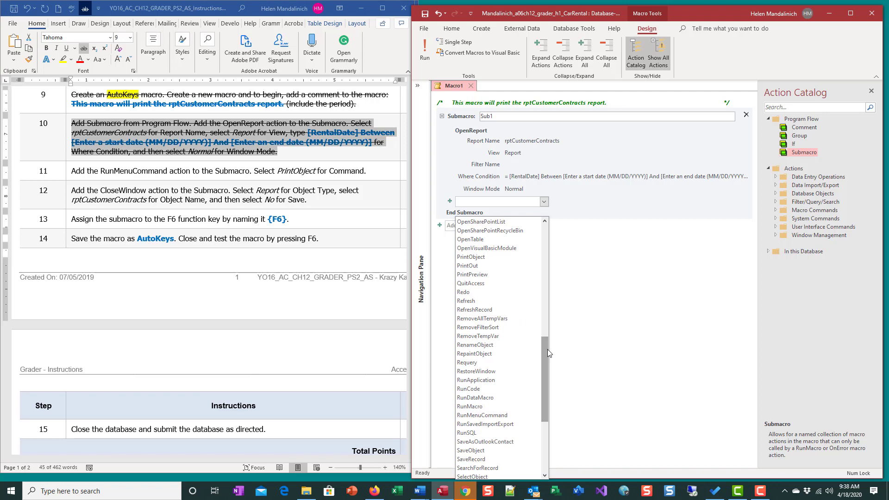
click(482, 415)
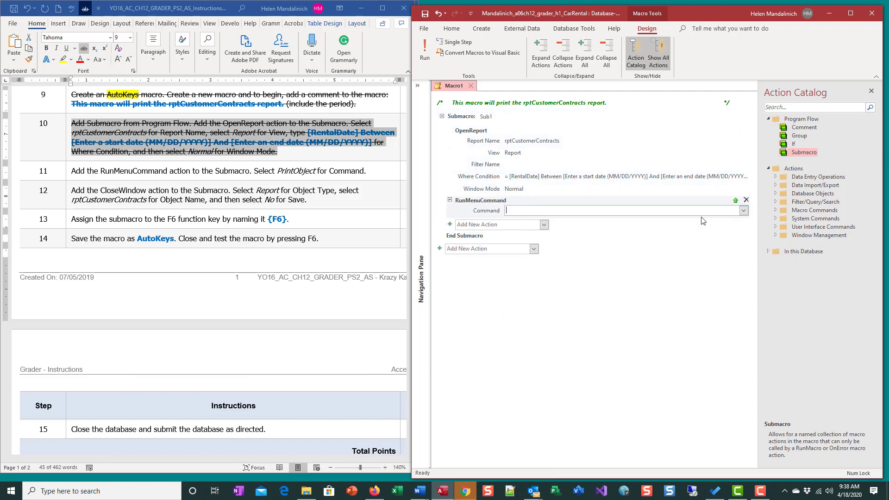
click(744, 211)
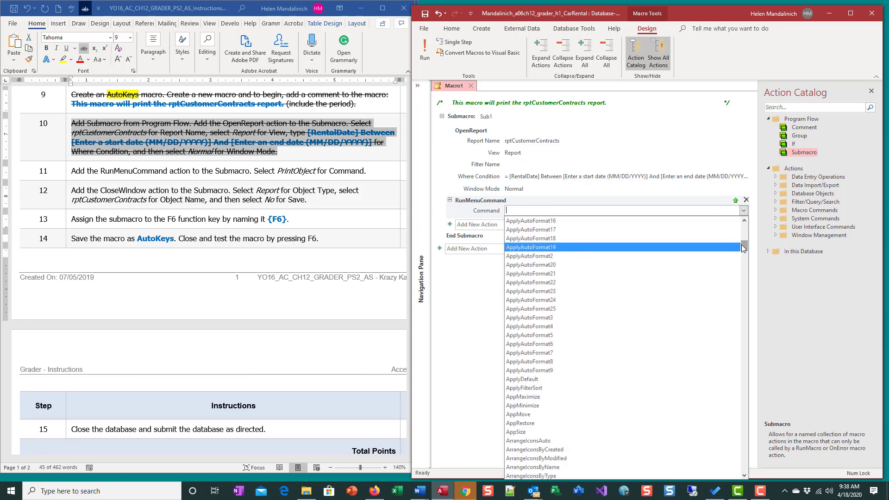
drag(742, 241, 751, 395)
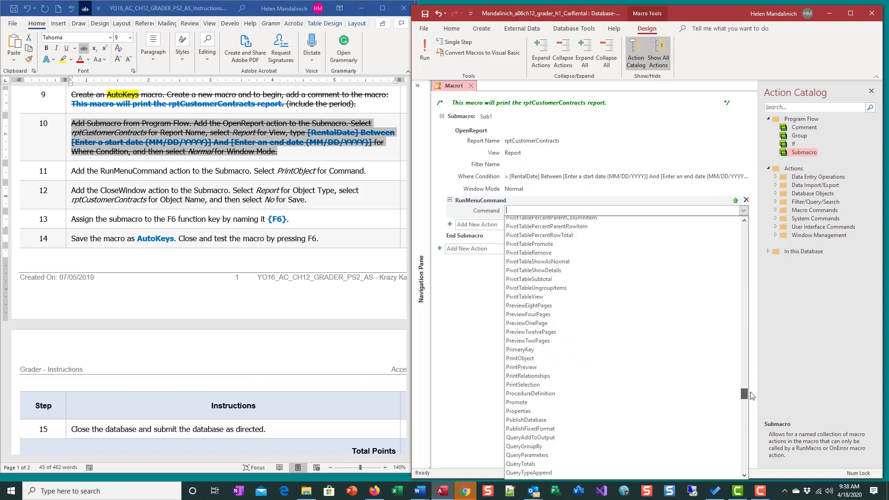
click(561, 359)
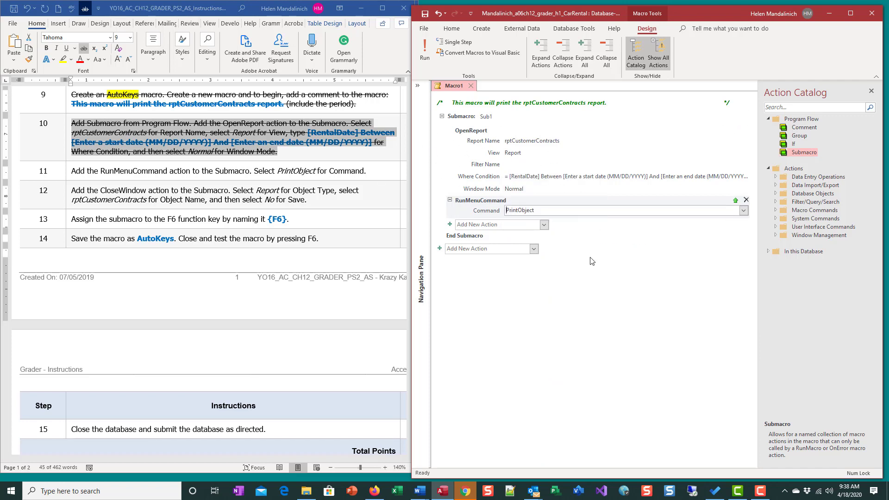
drag(367, 171, 71, 171)
click(85, 8)
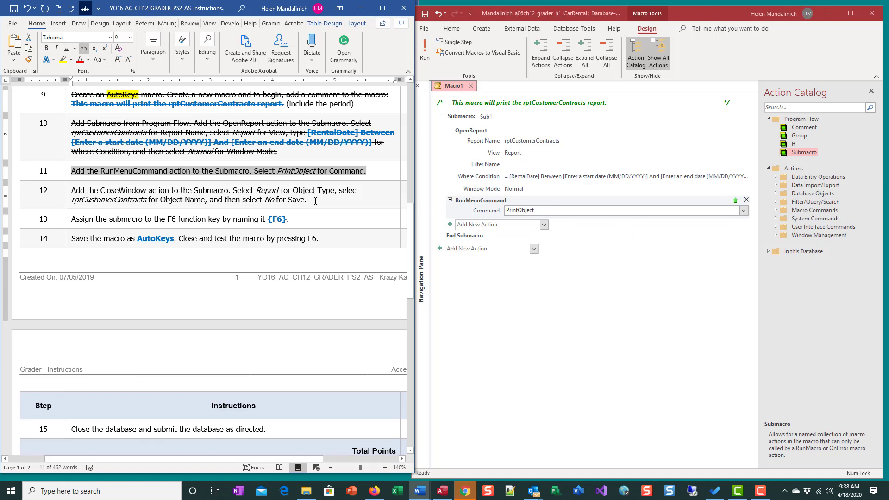
- Add a CloseWindow action to the submacro with Report as Object Type, rptCustomerContracts as Object Name and No for Save
click(544, 224)
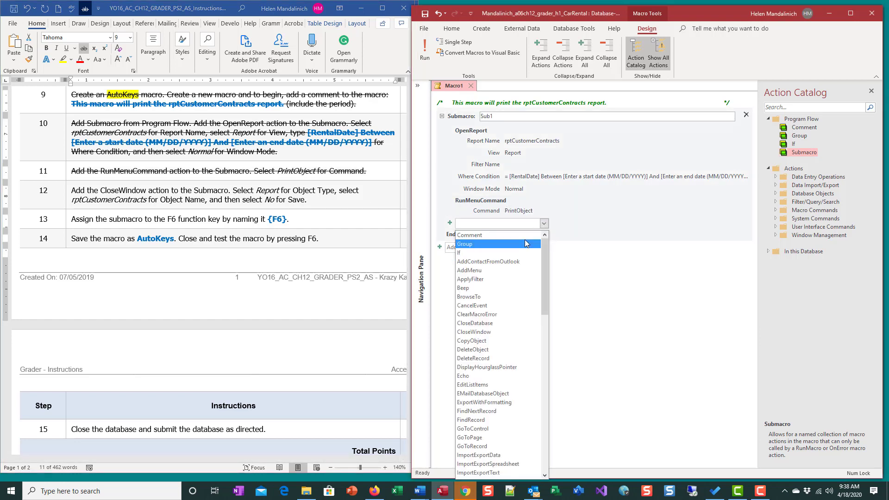
drag(544, 247, 543, 251)
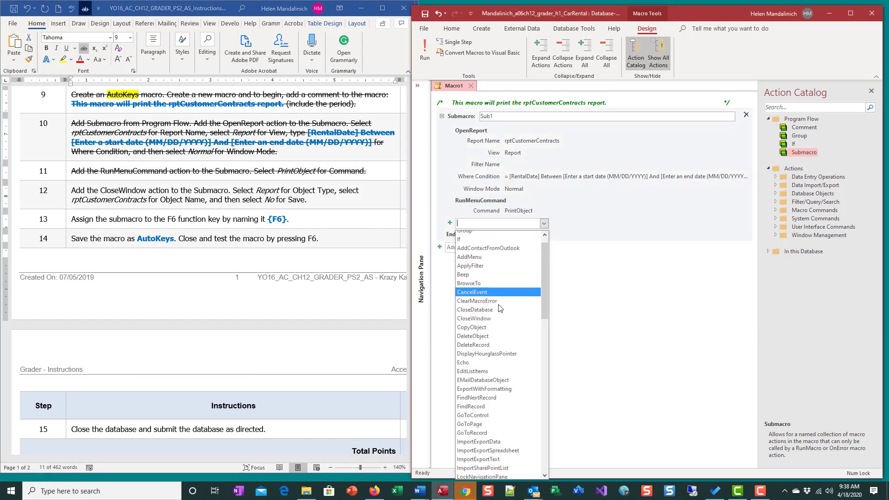
click(500, 319)
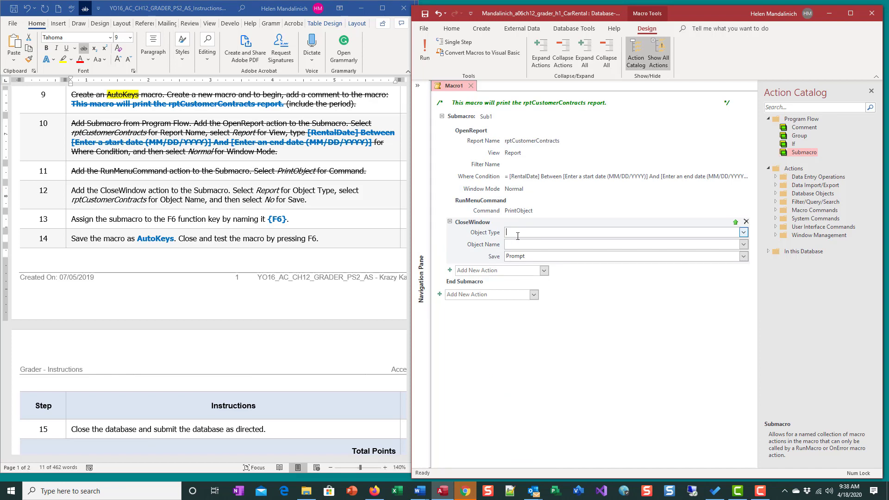
click(743, 232)
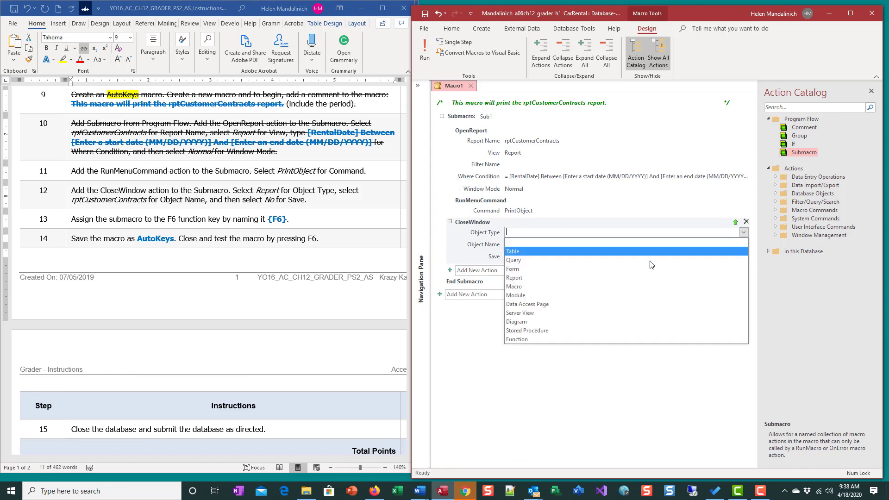
click(609, 278)
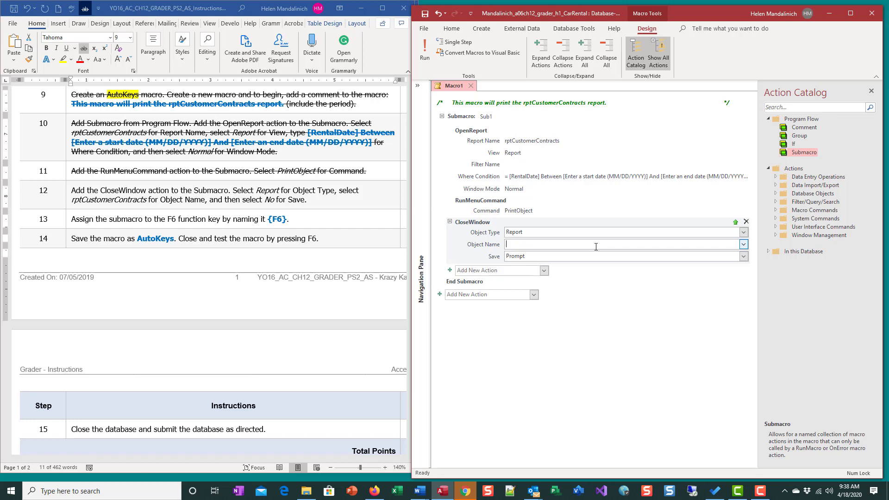
text(rptCustomerContracts)
key(Tab)
click(743, 256)
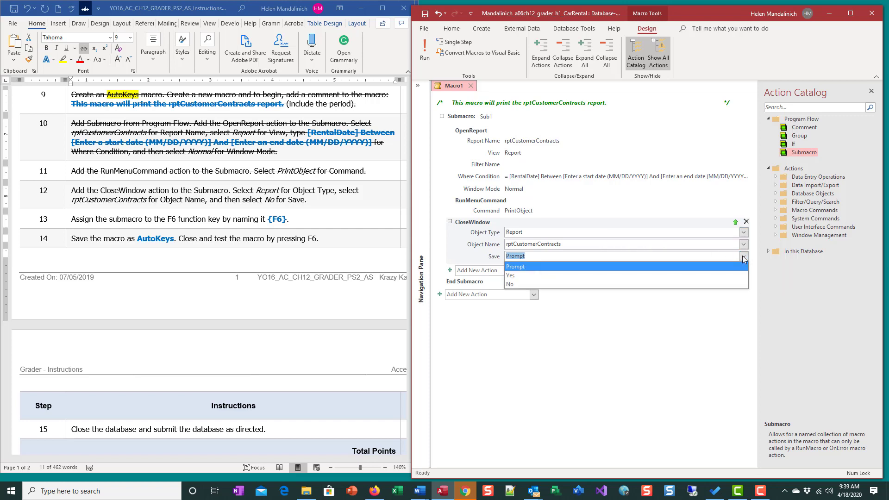
click(604, 284)
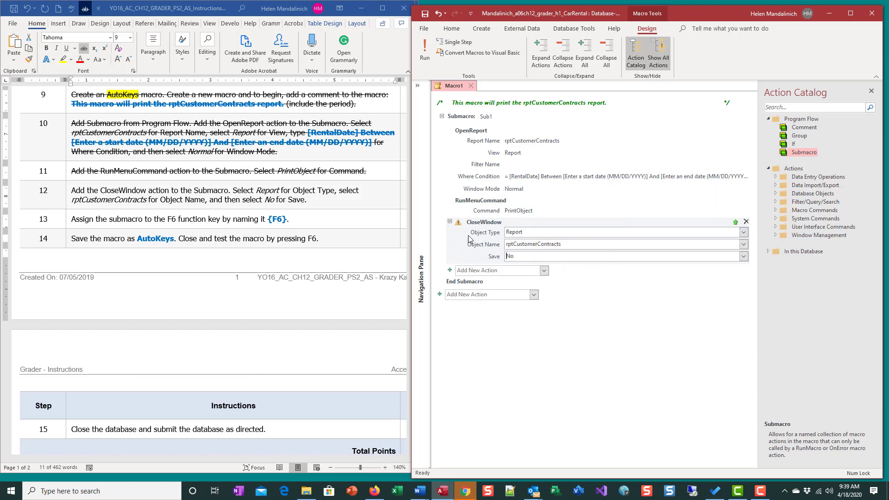
click(591, 317)
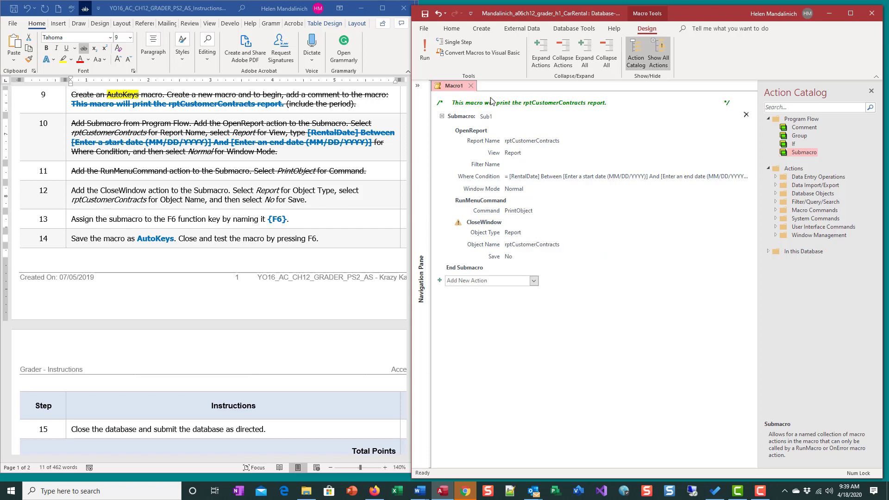
- Name the submacro {F6}, and strike through instructions 12 and 13 in Word
click(461, 122)
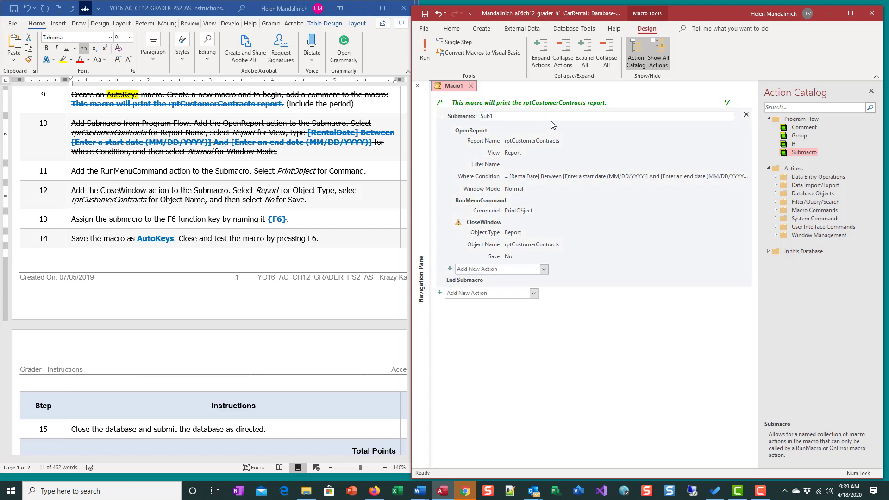
click(518, 114)
text({F6)
drag(310, 219, 93, 189)
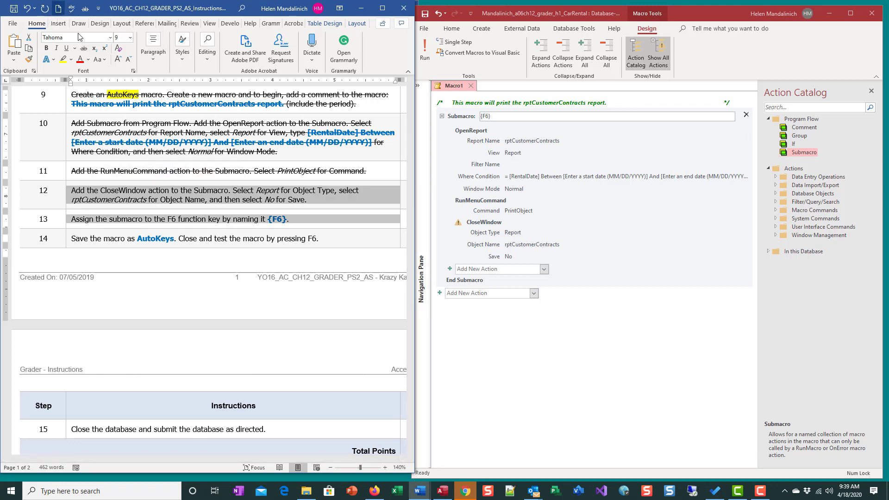
click(84, 49)
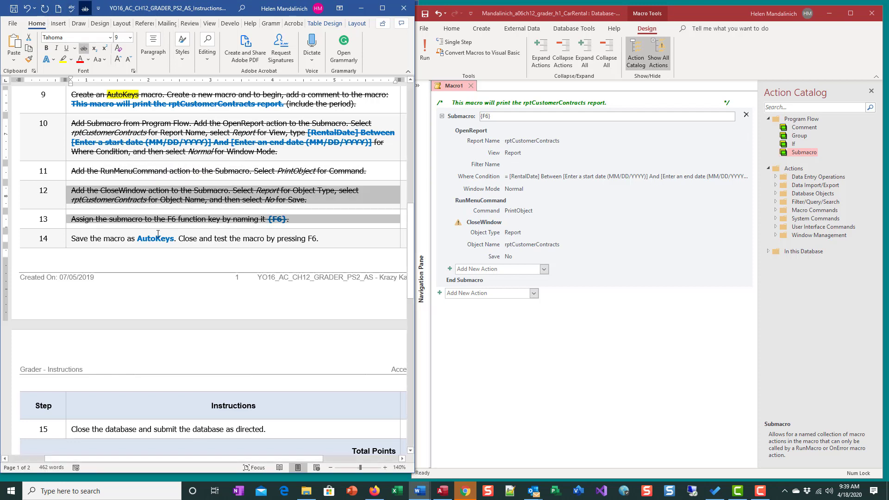
- In Access, save the macro as AutoKeys and close it
click(424, 28)
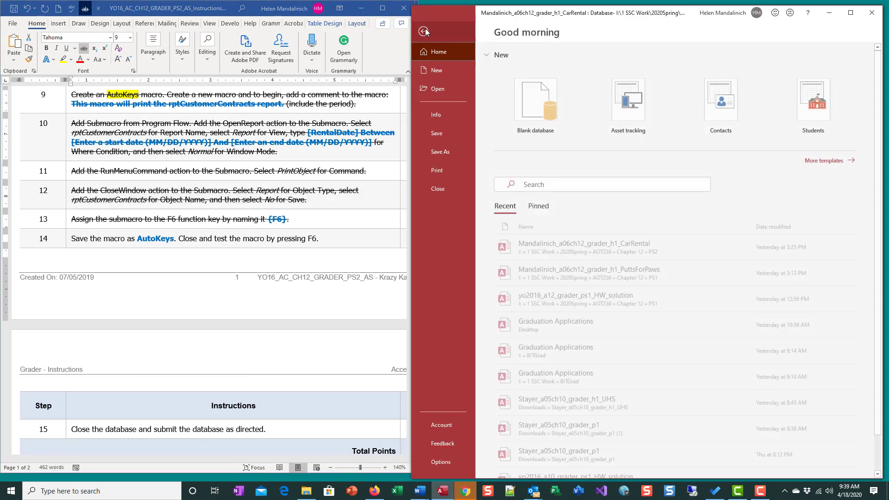
click(424, 30)
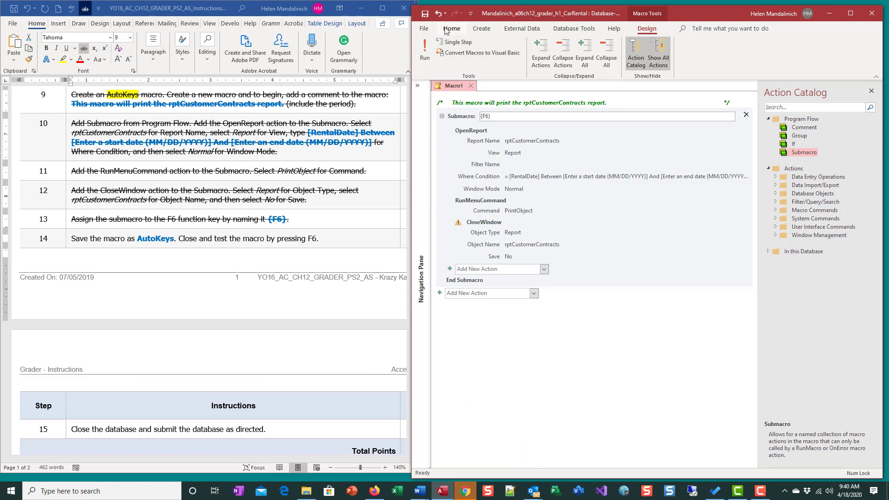
click(425, 14)
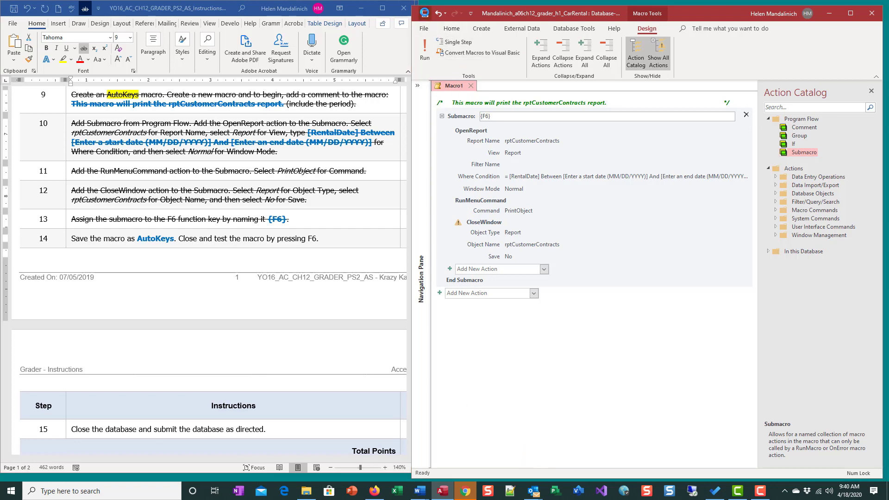
text(Au)
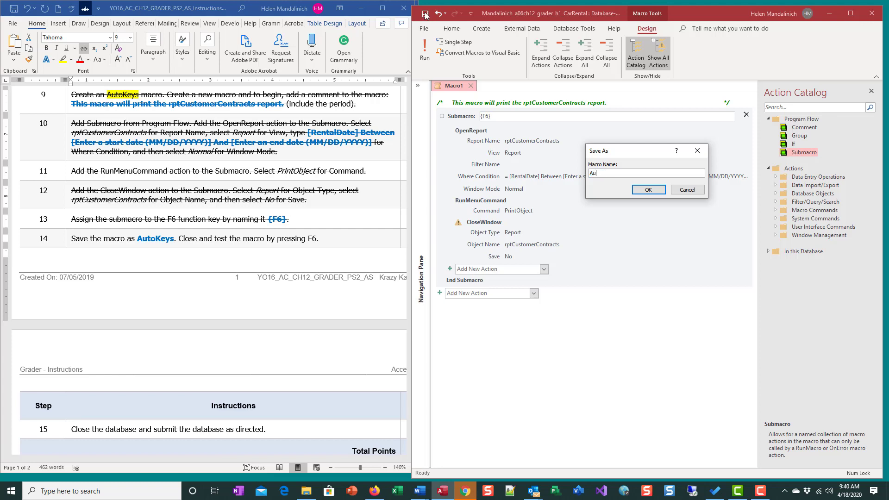
text(toKeys)
key(Return)
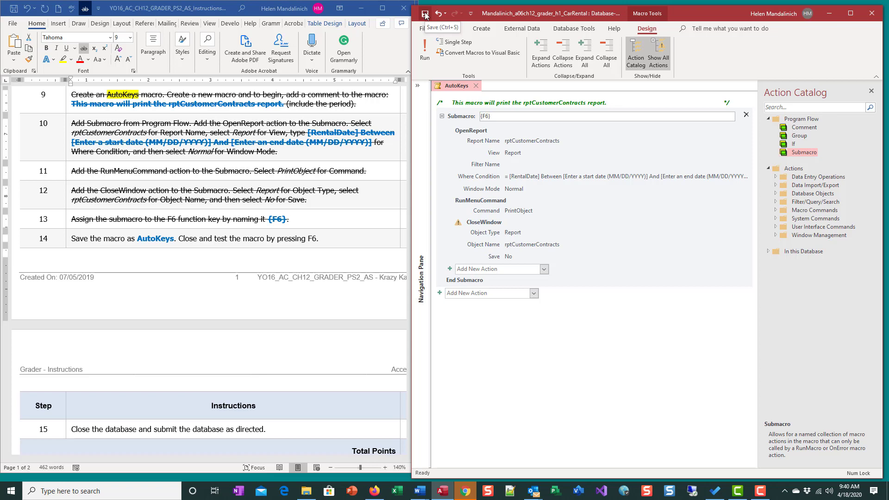
click(478, 86)
- In the Word instructions, strike through the text of instruction 14
click(342, 237)
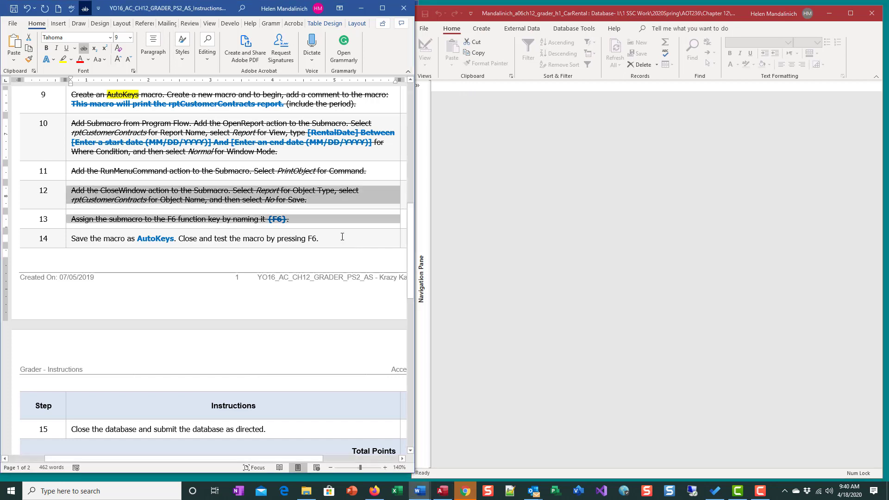
triple_click(165, 238)
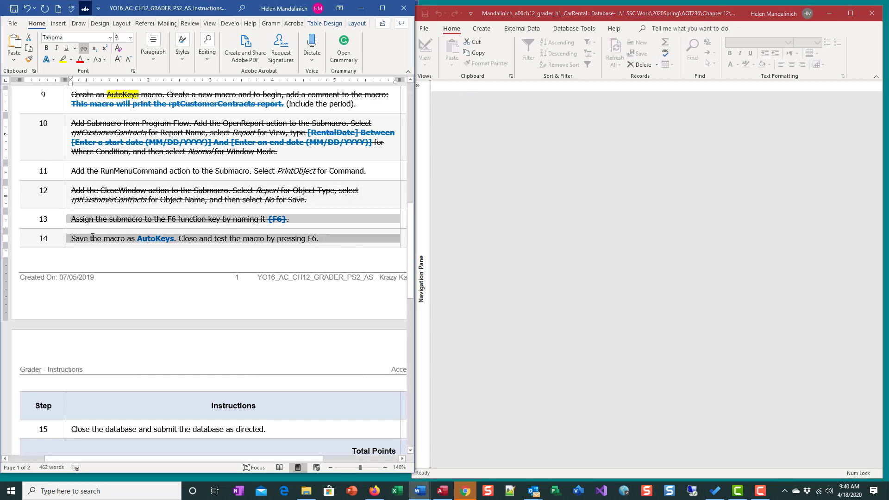
click(83, 48)
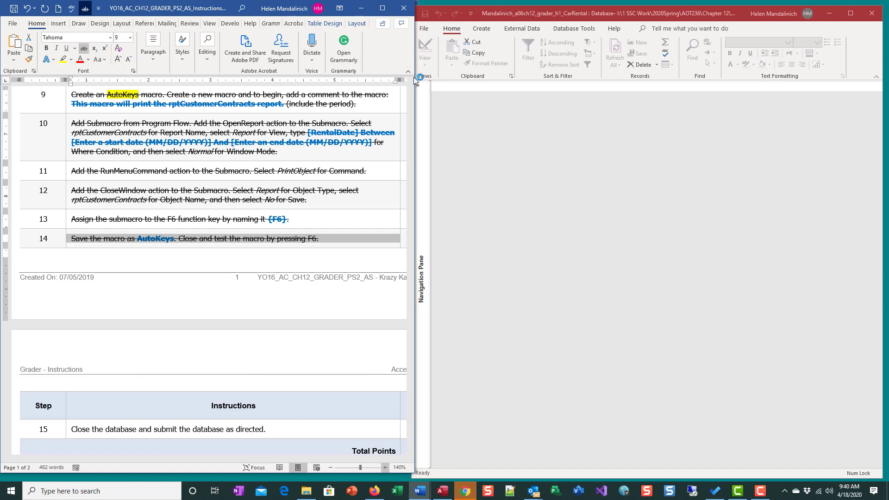
- In Access, open the AutoKeys macro in Design view, set the submacro name to ^{F6} and close the macro
click(422, 93)
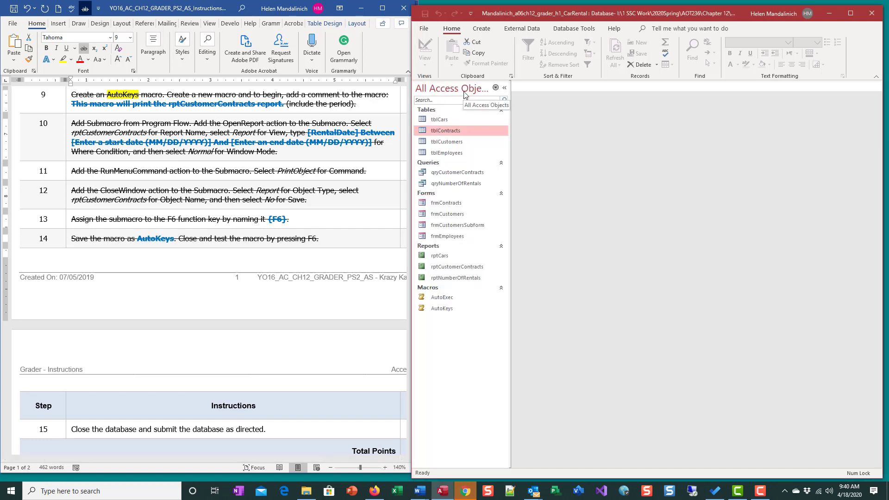
click(504, 88)
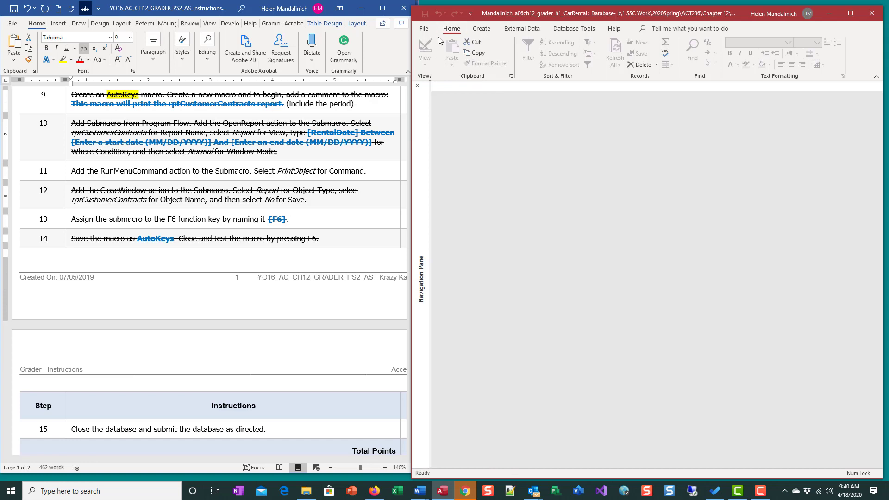
click(421, 89)
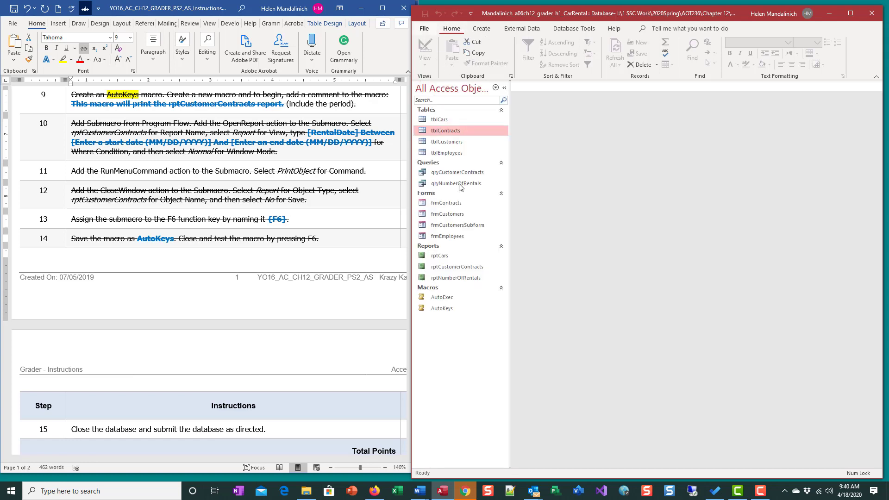
right_click(443, 309)
click(477, 326)
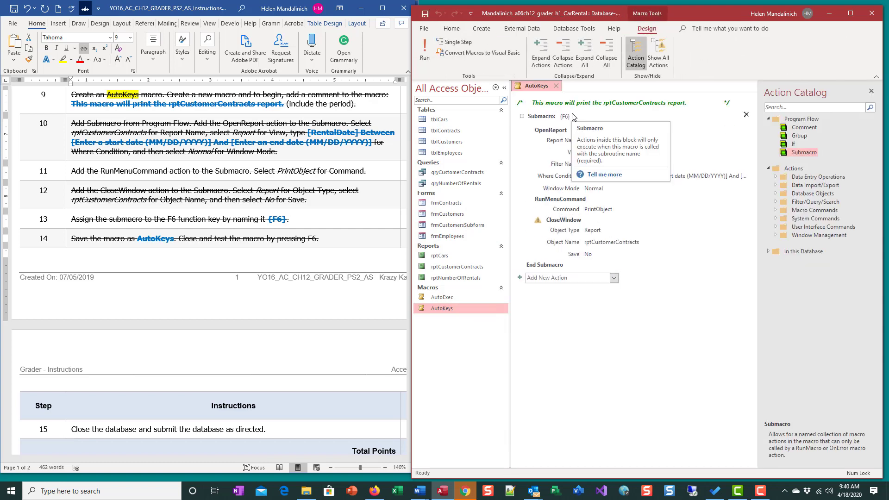
click(573, 116)
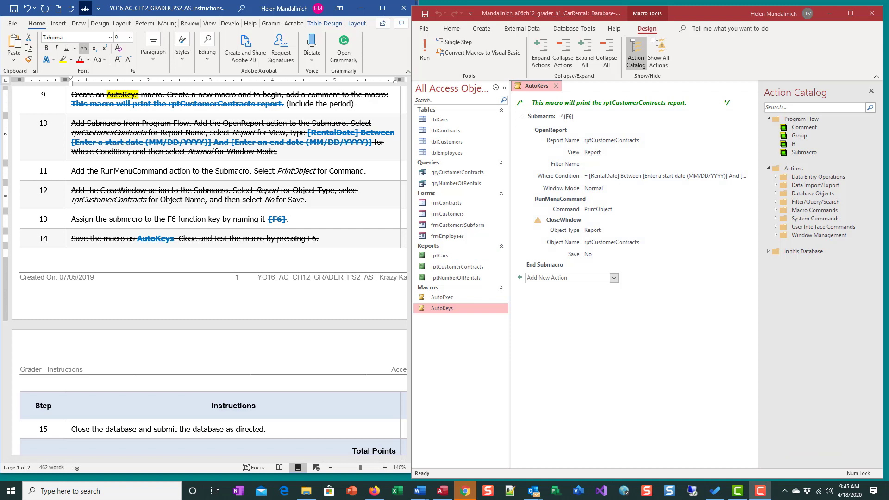
click(567, 117)
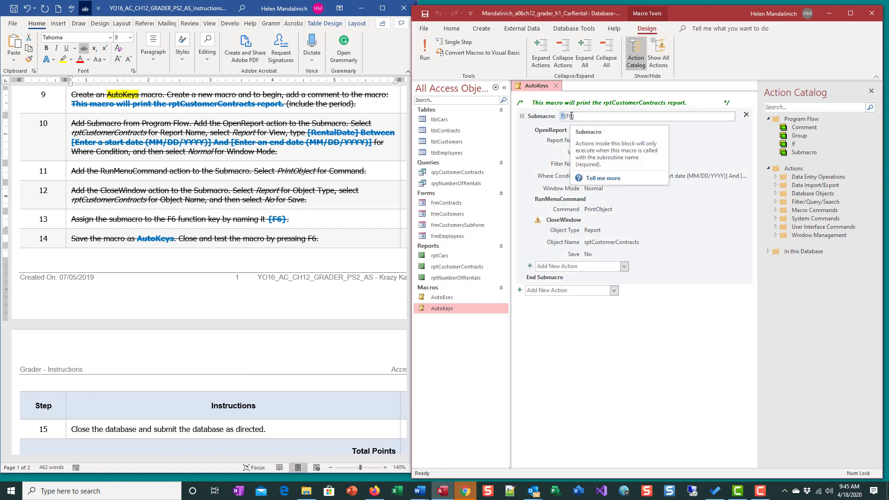
click(596, 118)
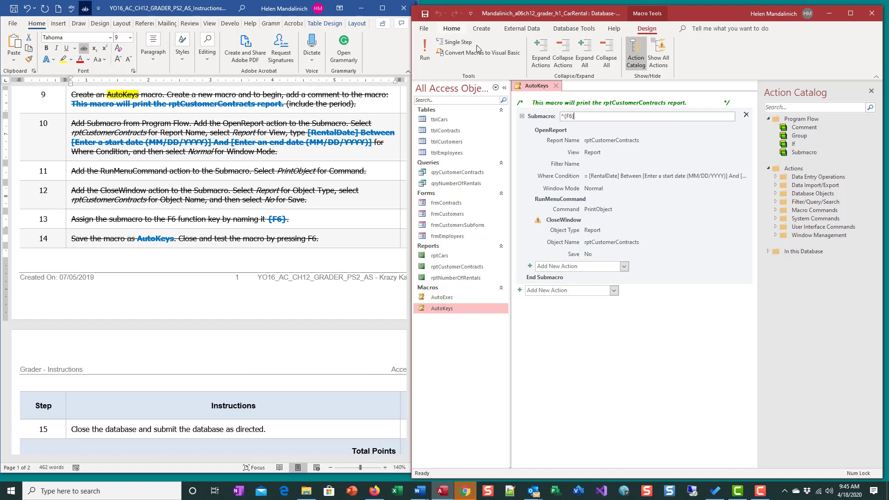
click(556, 86)
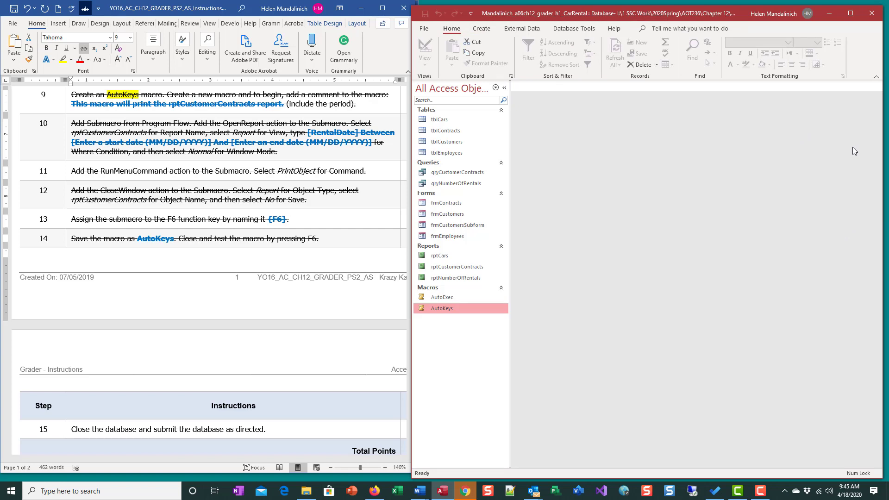
- Test the AutoKeys macro through its assigned key combination, cancelling the start date prompt and stopping the macro
key(F6)
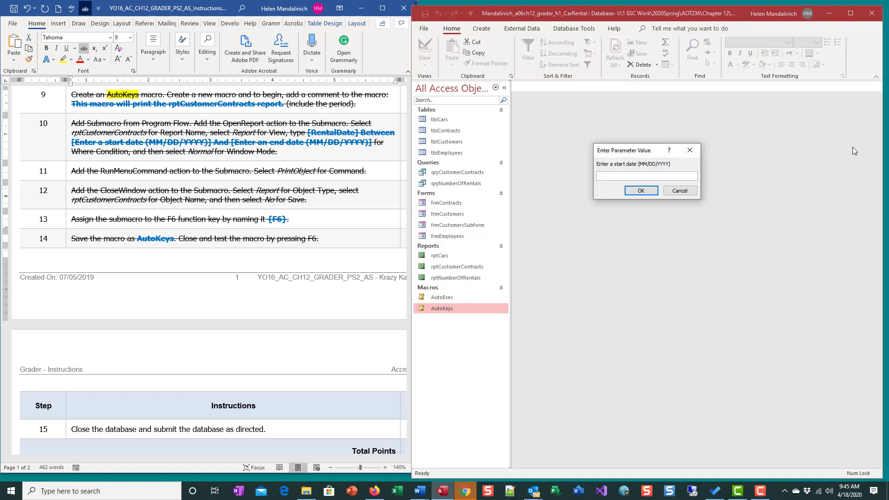
click(684, 191)
click(712, 179)
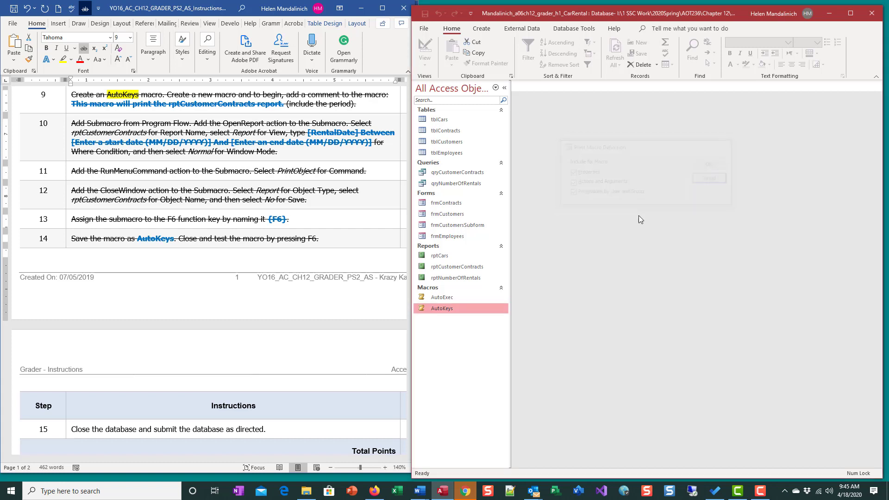
- Reopen the AutoKeys macro in Design view to review the submacro name, and check instruction 15 in Word
right_click(442, 310)
click(471, 328)
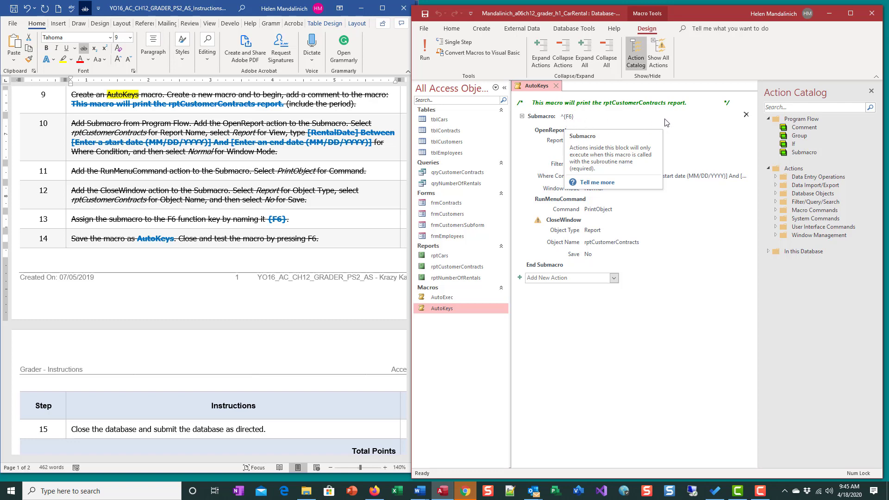
scroll(285, 357, down, 3)
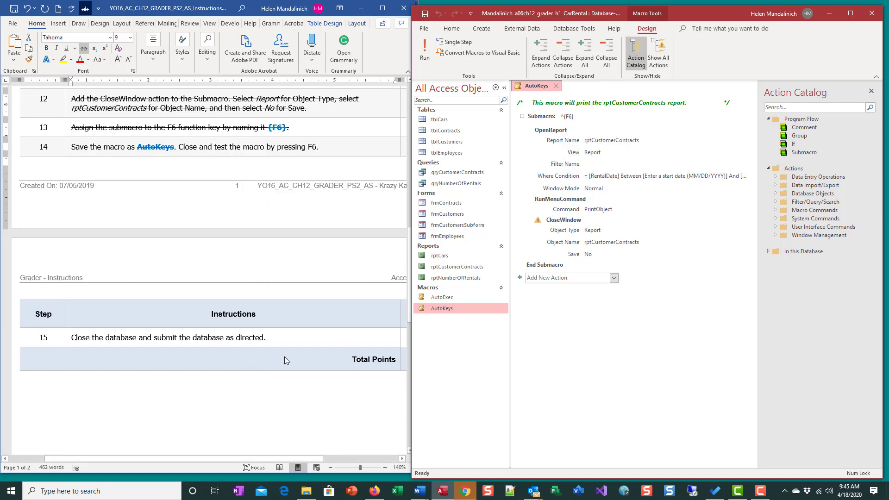